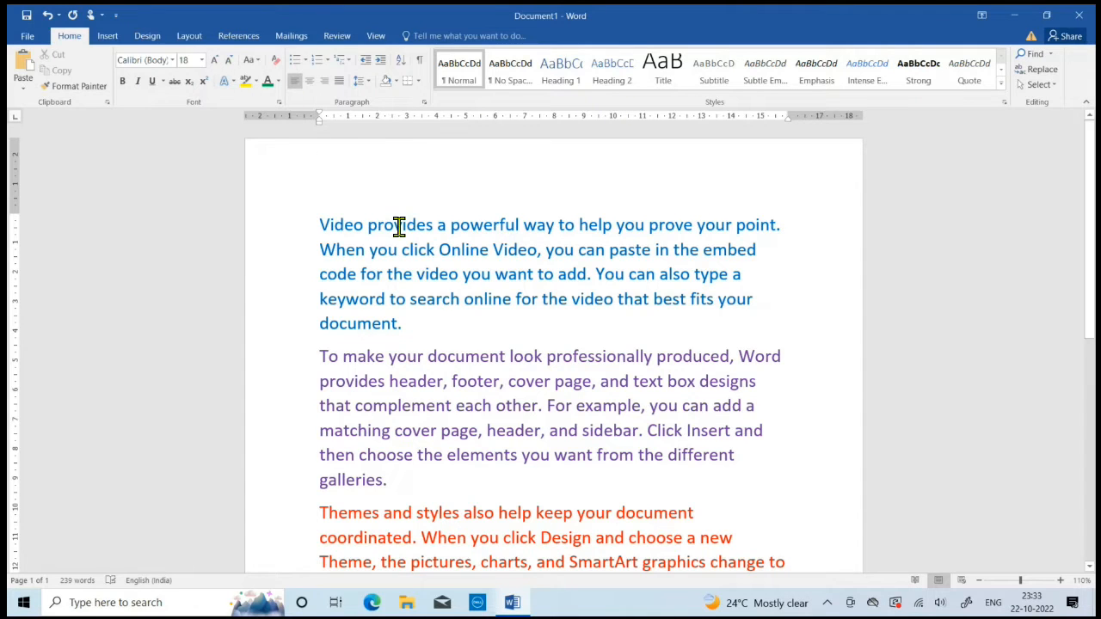
Look through the document's blue, purple, orange and green paragraphs.
scroll(396, 228, "down", 1)
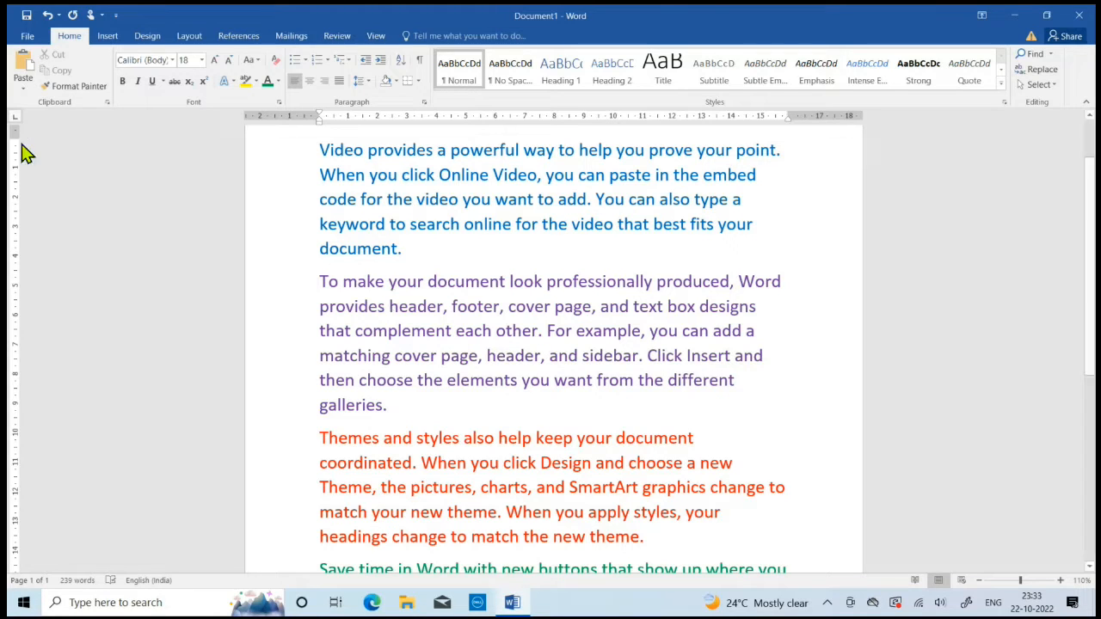
left_click(105, 39)
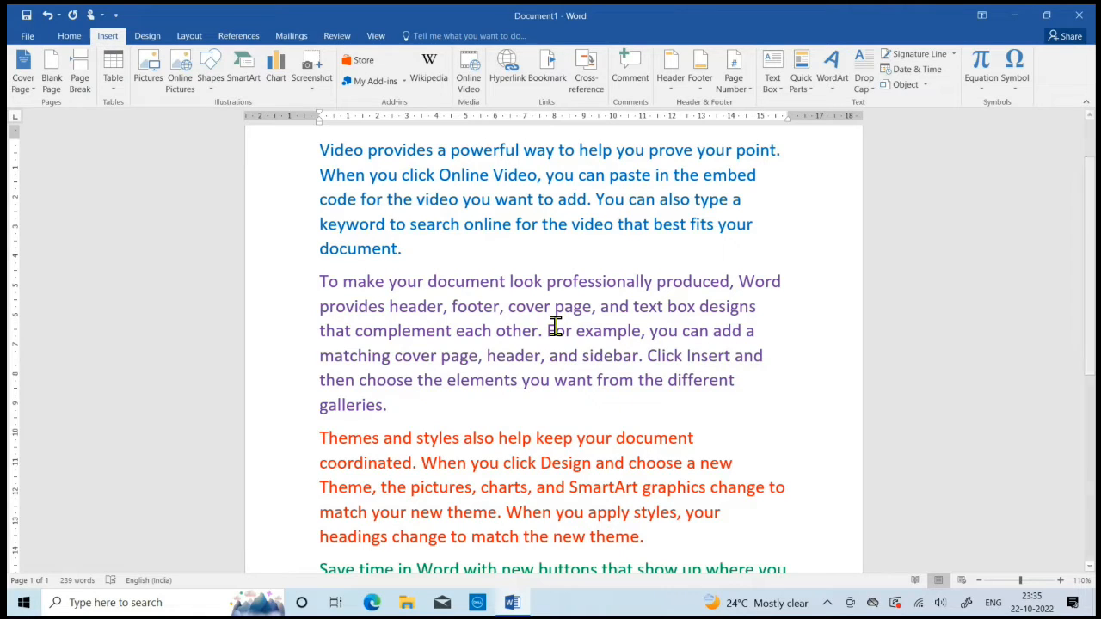
left_click_drag(319, 150, 524, 535)
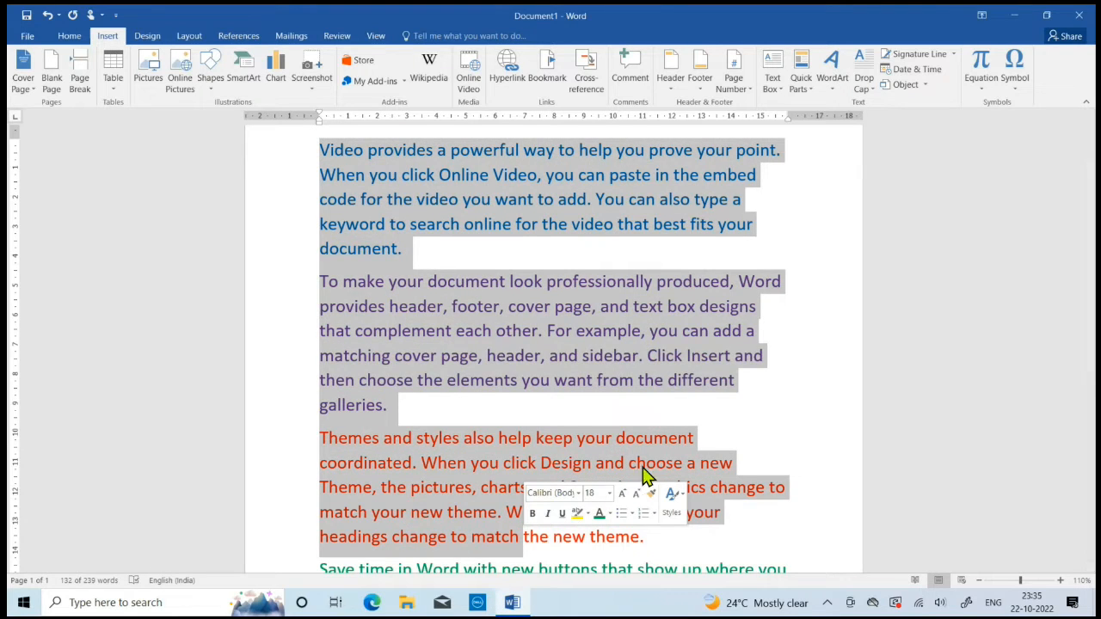
left_click(683, 426)
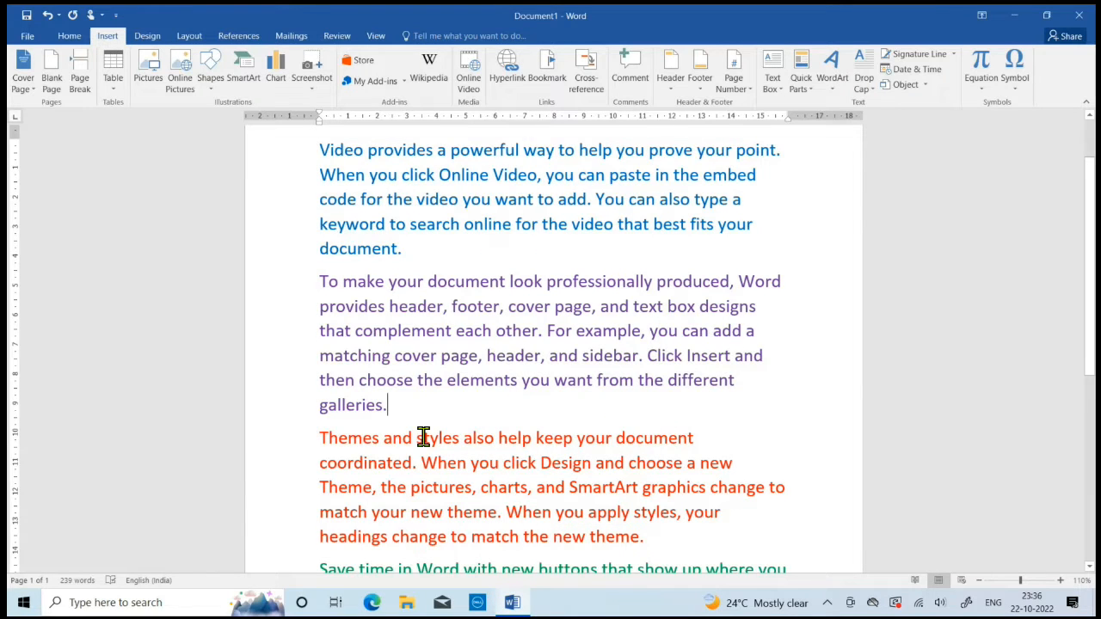
scroll(427, 442, "up", 2)
scroll(278, 369, "down", 2)
scroll(393, 369, "down", 4)
scroll(395, 370, "up", 3)
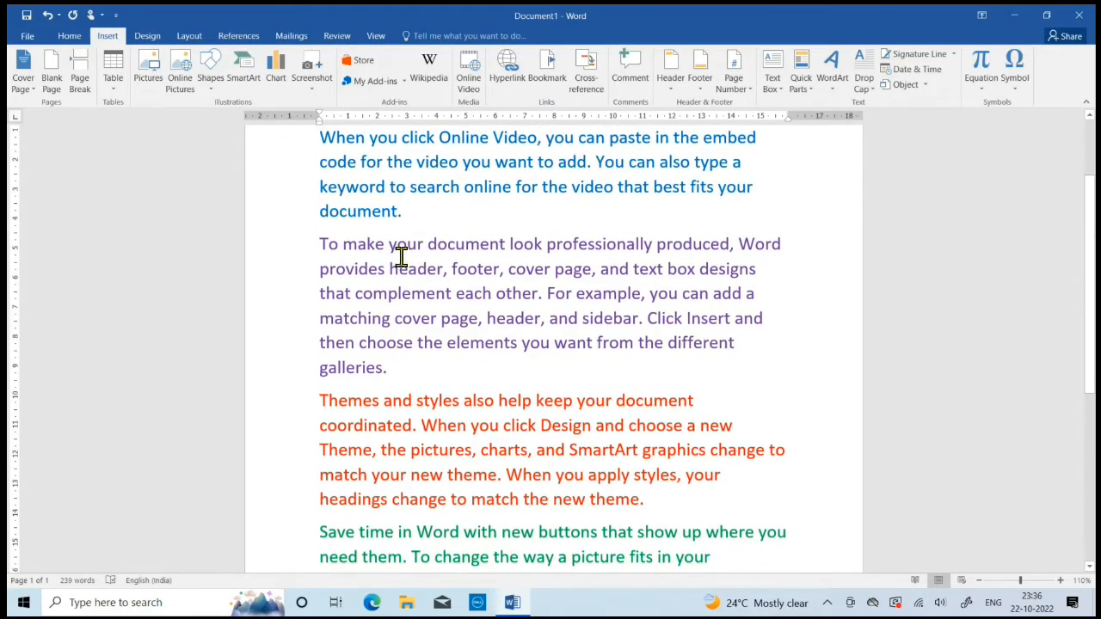
scroll(458, 279, "down", 6)
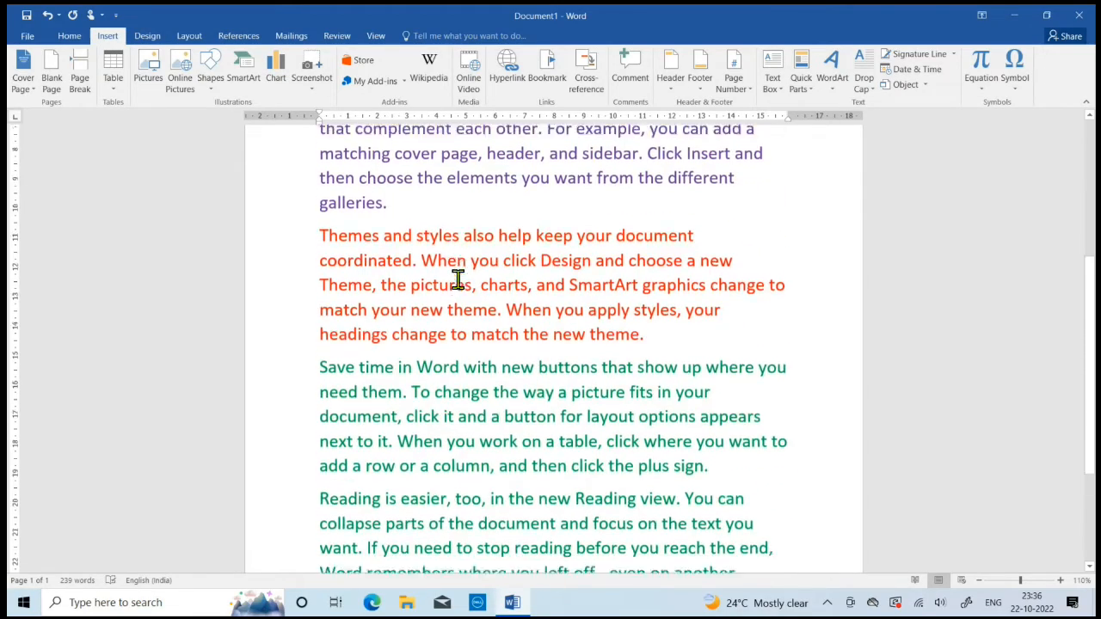
scroll(458, 279, "up", 2)
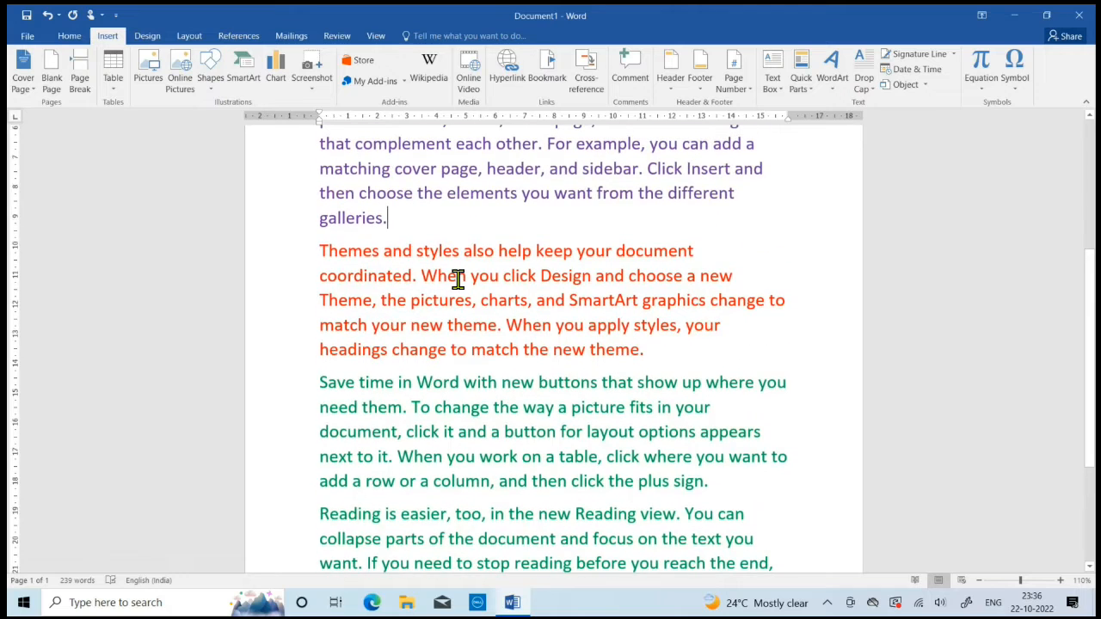
scroll(458, 279, "down", 3)
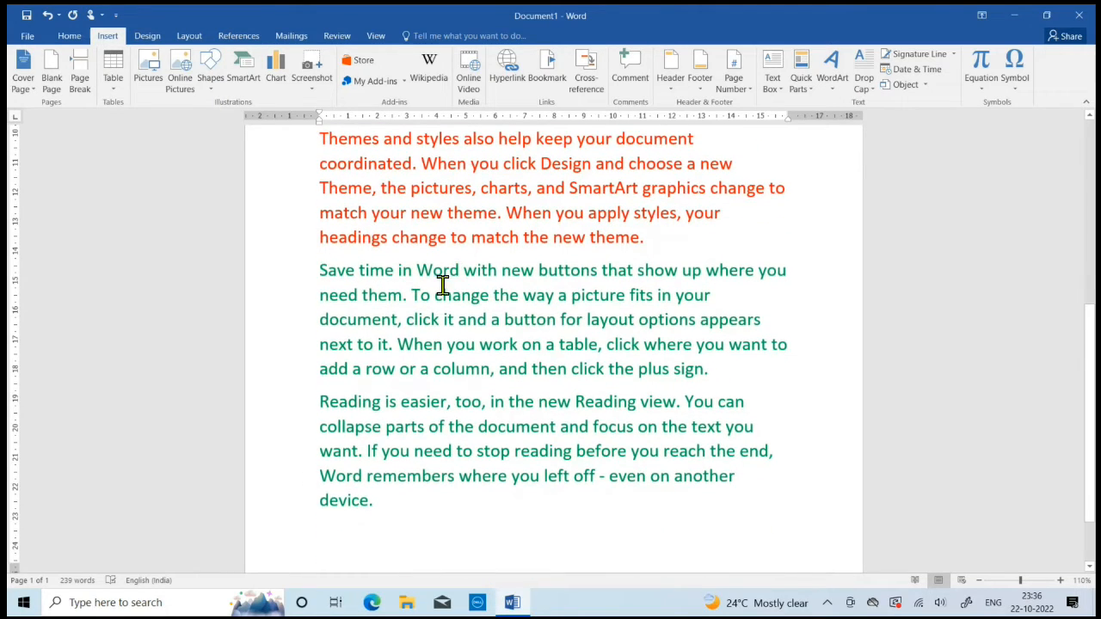
Examine the two green paragraphs starting at "Save time in Word" in relation to the text above them.
left_click(320, 273)
left_click_drag(328, 297, 438, 528)
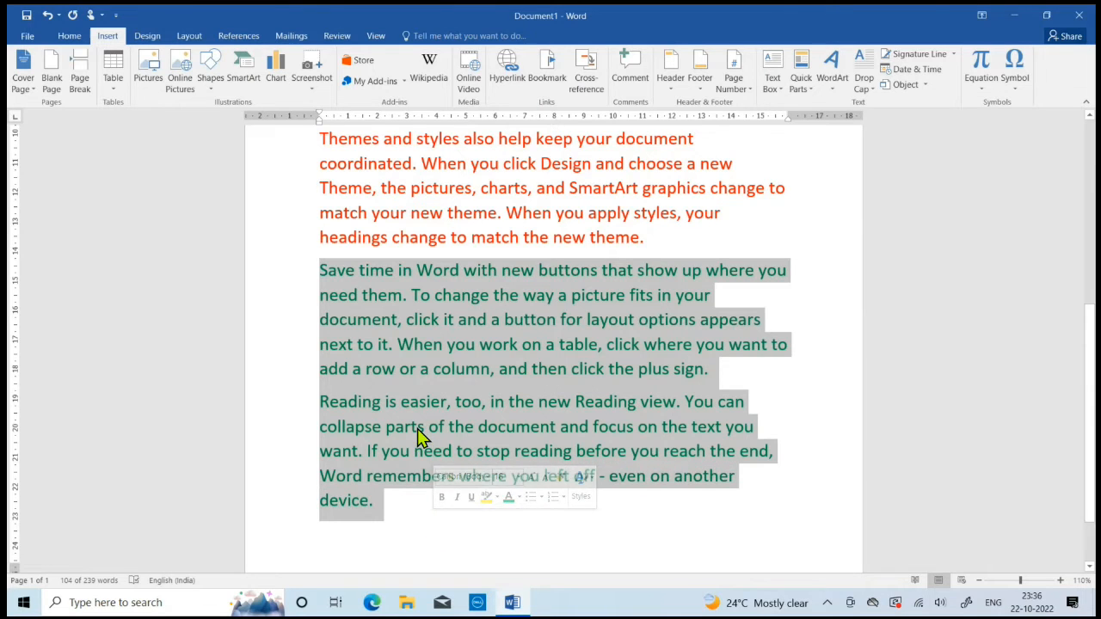
scroll(415, 425, "up", 8)
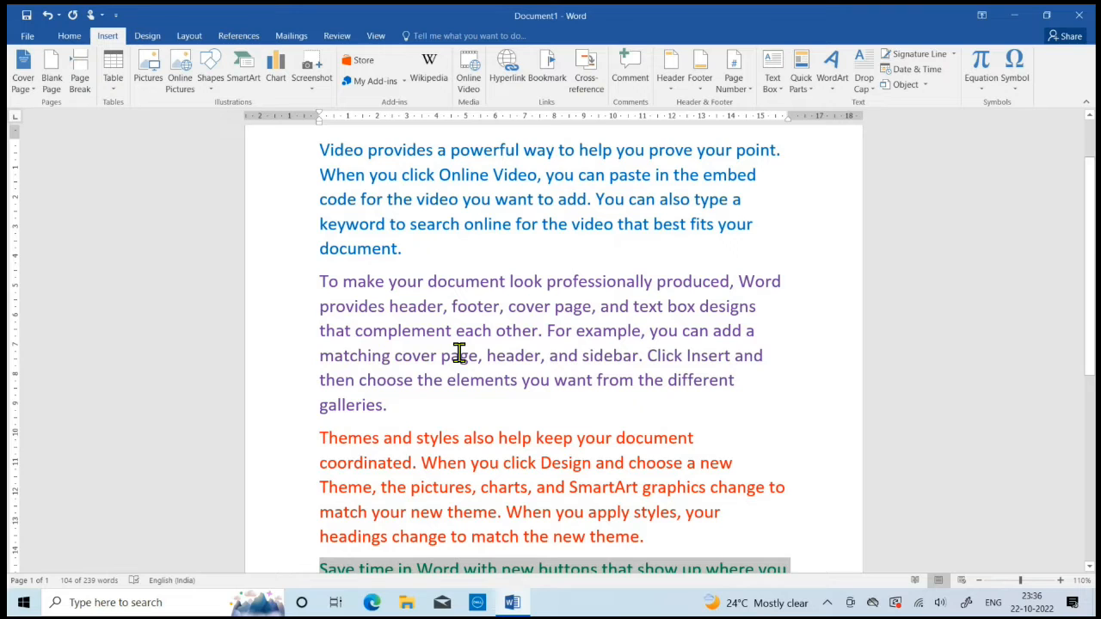
scroll(459, 354, "down", 10)
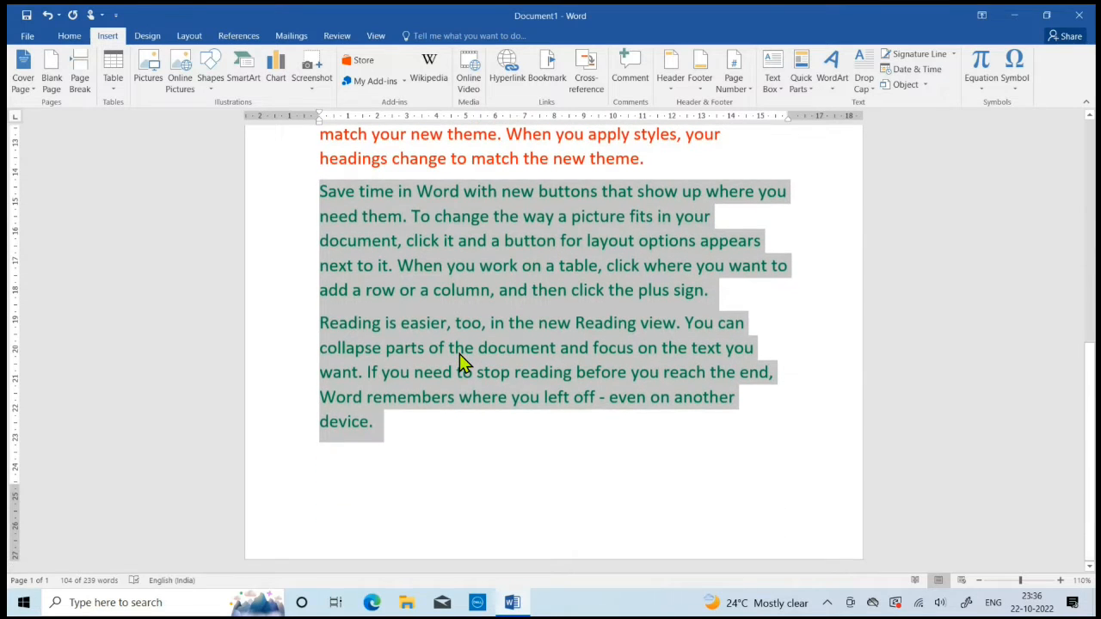
left_click(388, 324)
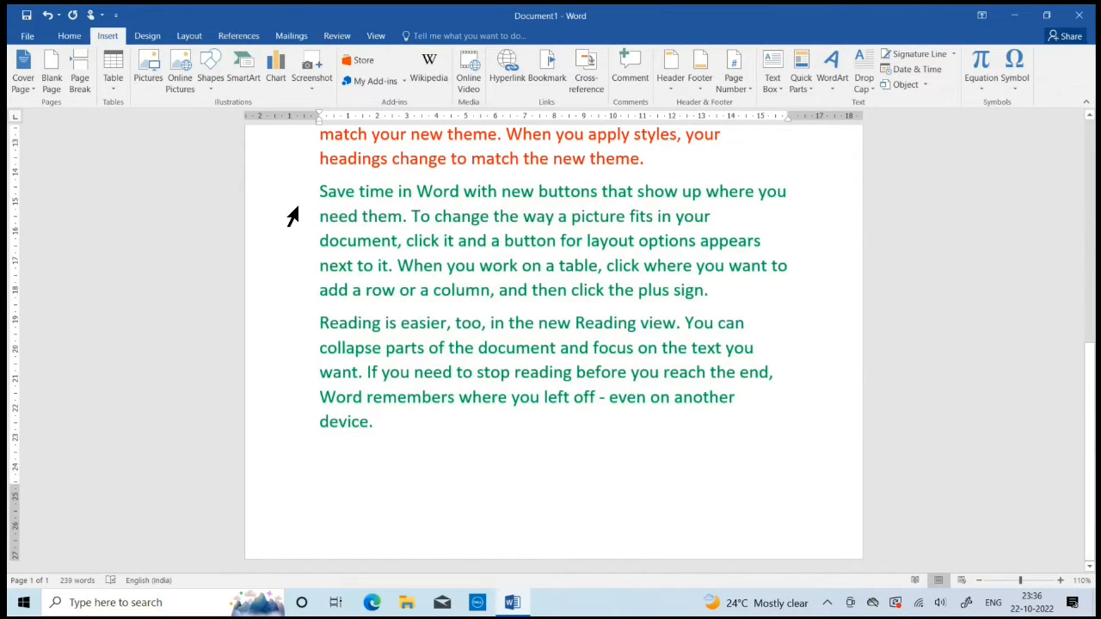
Insert two empty lines and a page break before the green paragraph starting "Save time in Word".
left_click(321, 194)
key("Return")
key("Return")
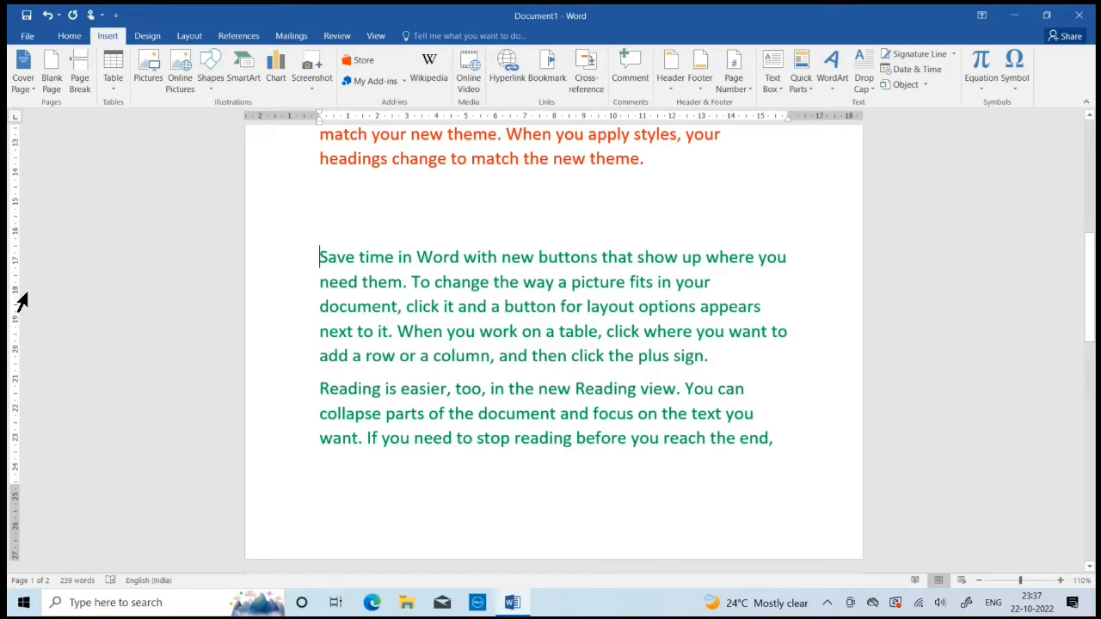
left_click(80, 83)
scroll(489, 391, "up", 3)
scroll(489, 392, "down", 3)
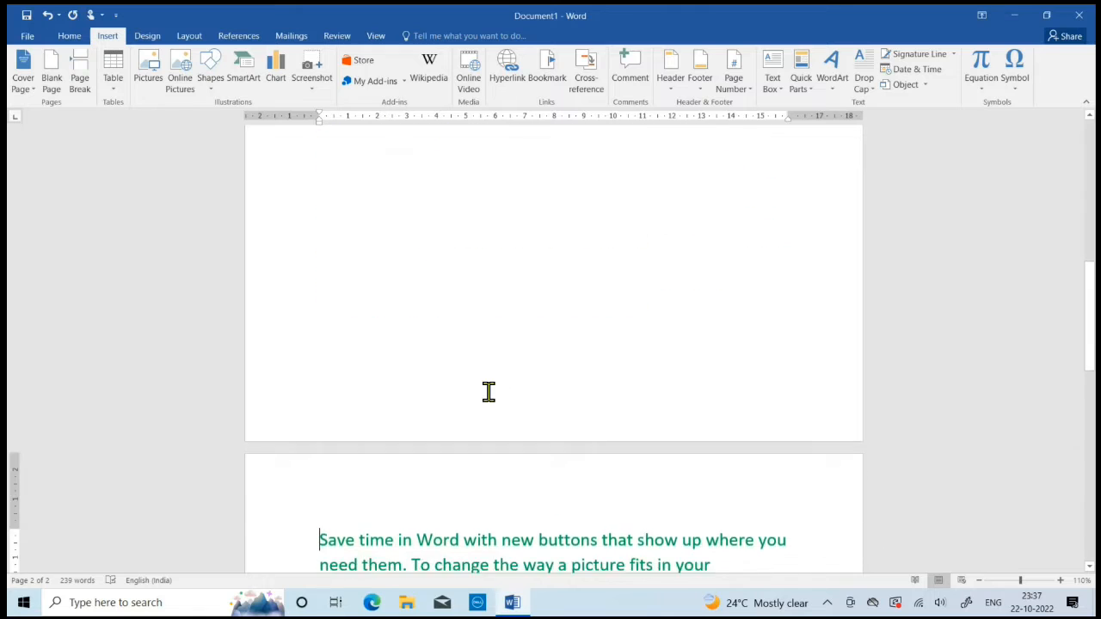
scroll(489, 392, "down", 4)
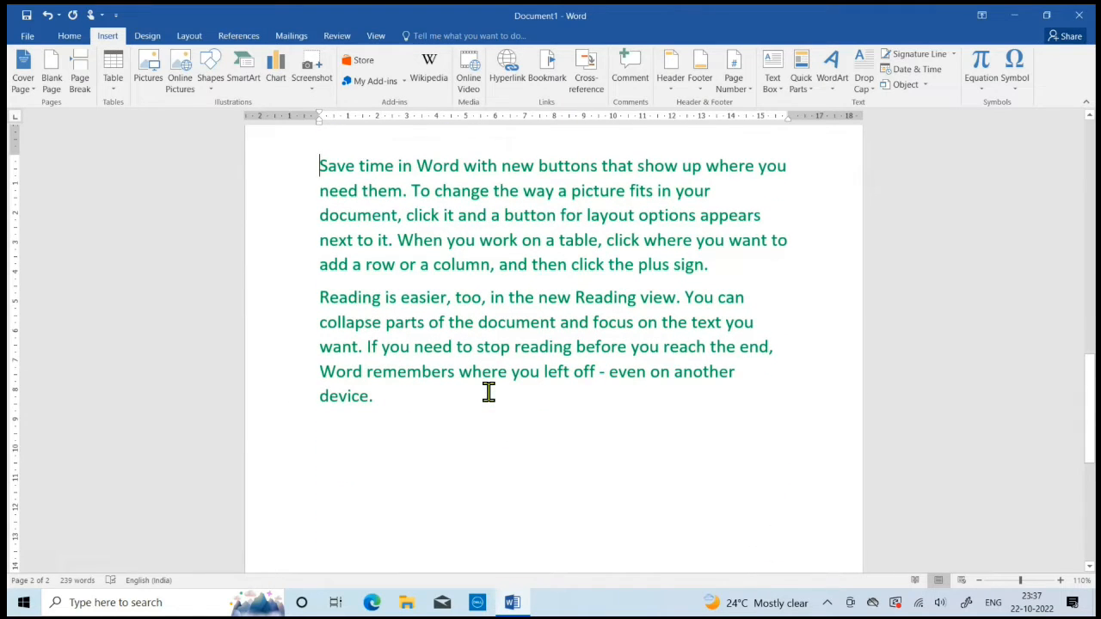
scroll(439, 401, "up", 3)
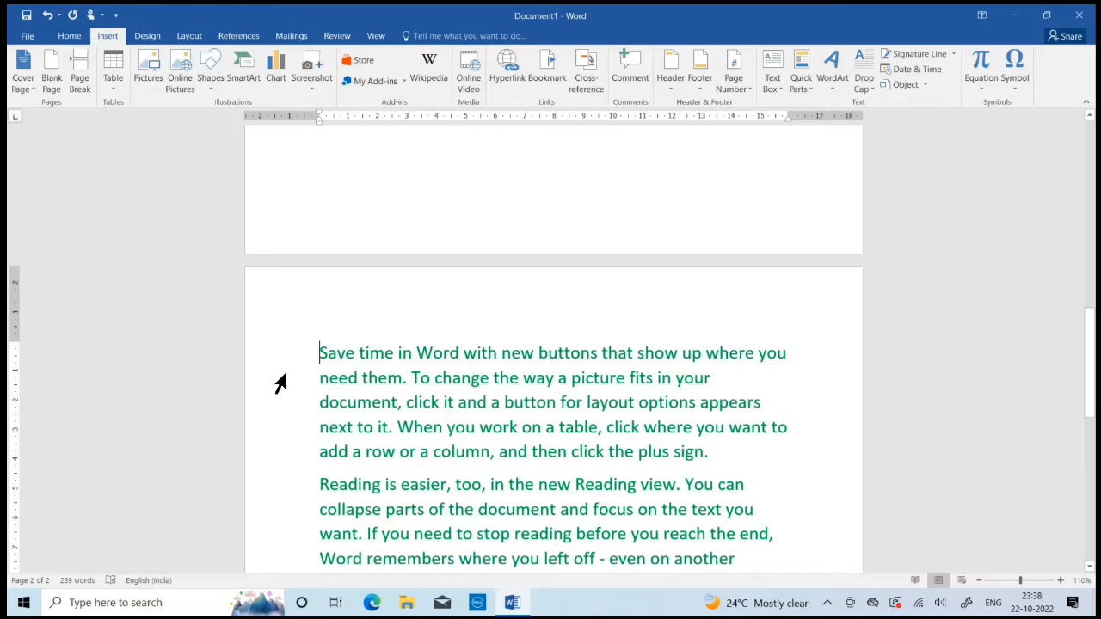
Insert a blank page below the last green paragraph, at the end of the document.
scroll(286, 373, "up", 1)
scroll(284, 379, "down", 6)
left_click(325, 351)
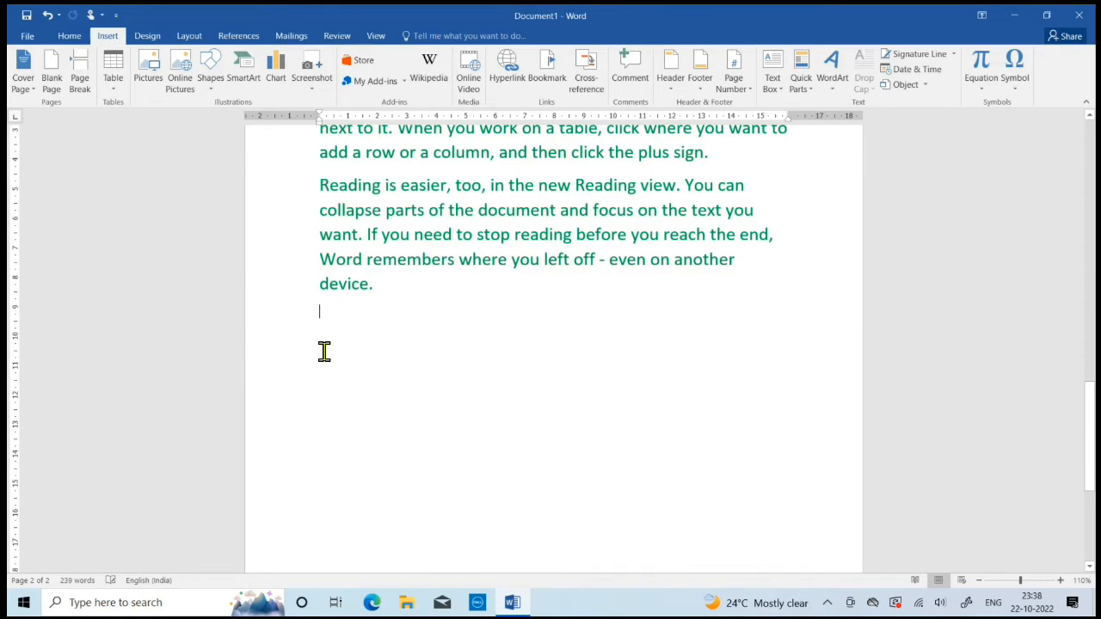
left_click(54, 79)
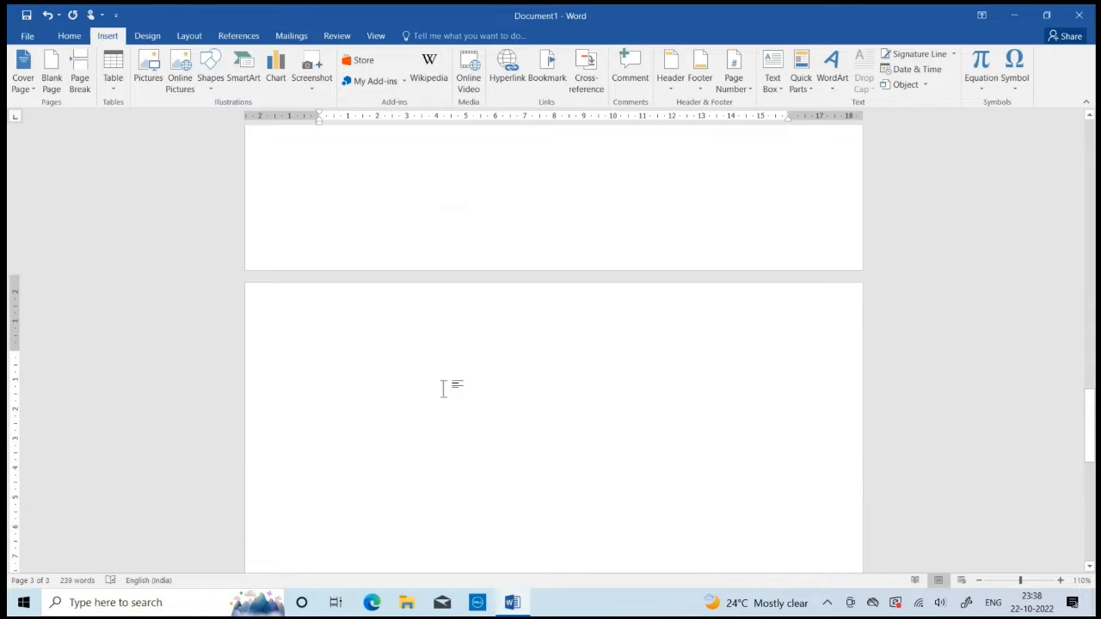
scroll(413, 405, "up", 15)
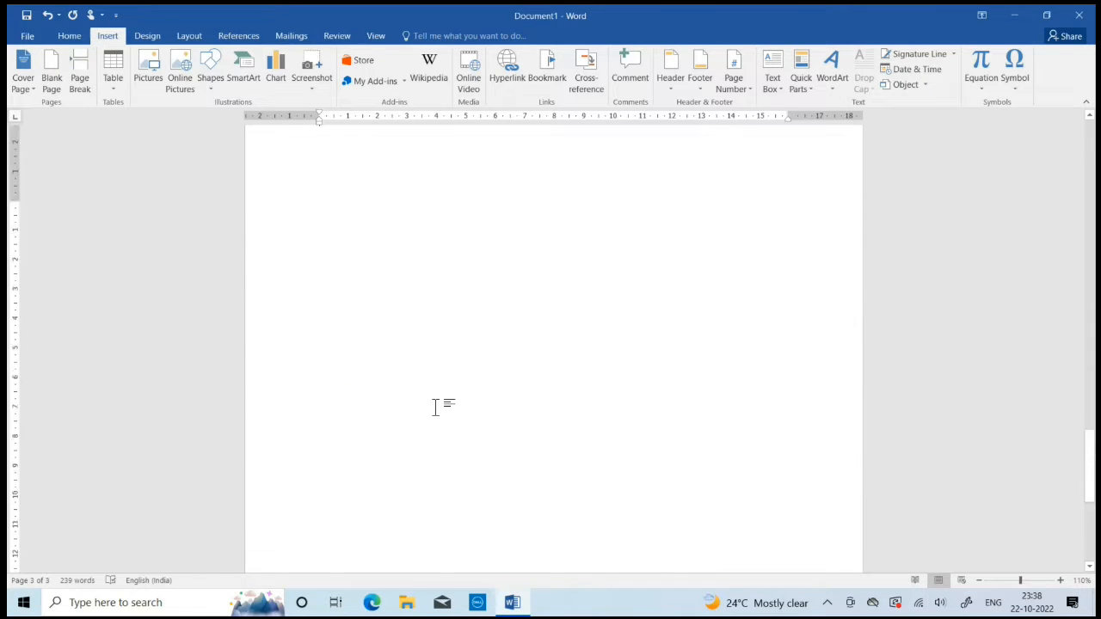
scroll(511, 443, "down", 6)
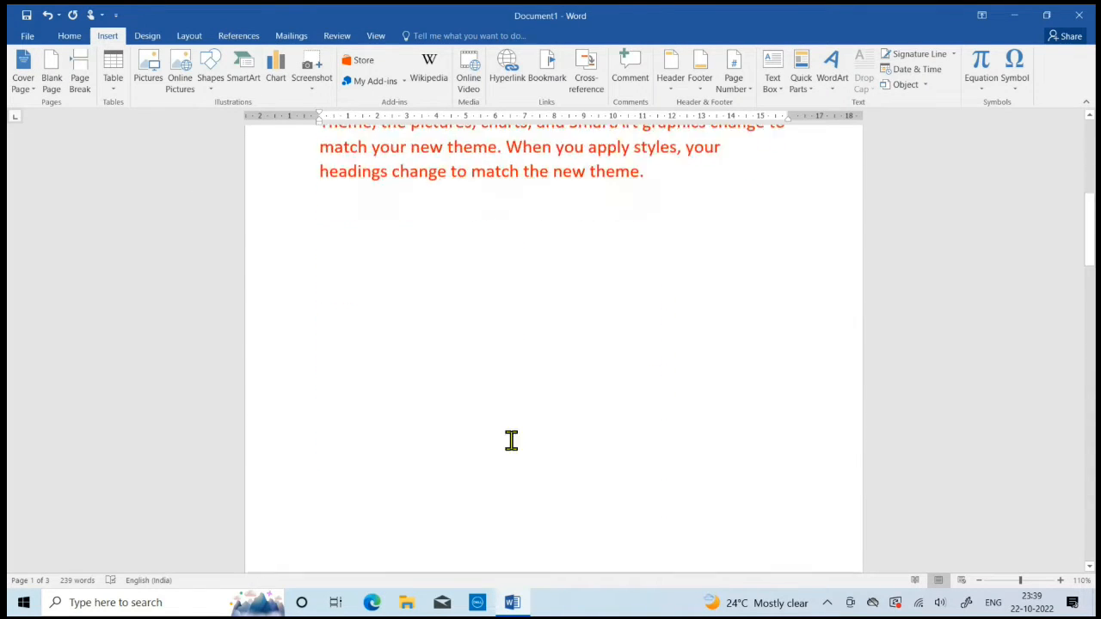
scroll(511, 423, "down", 3)
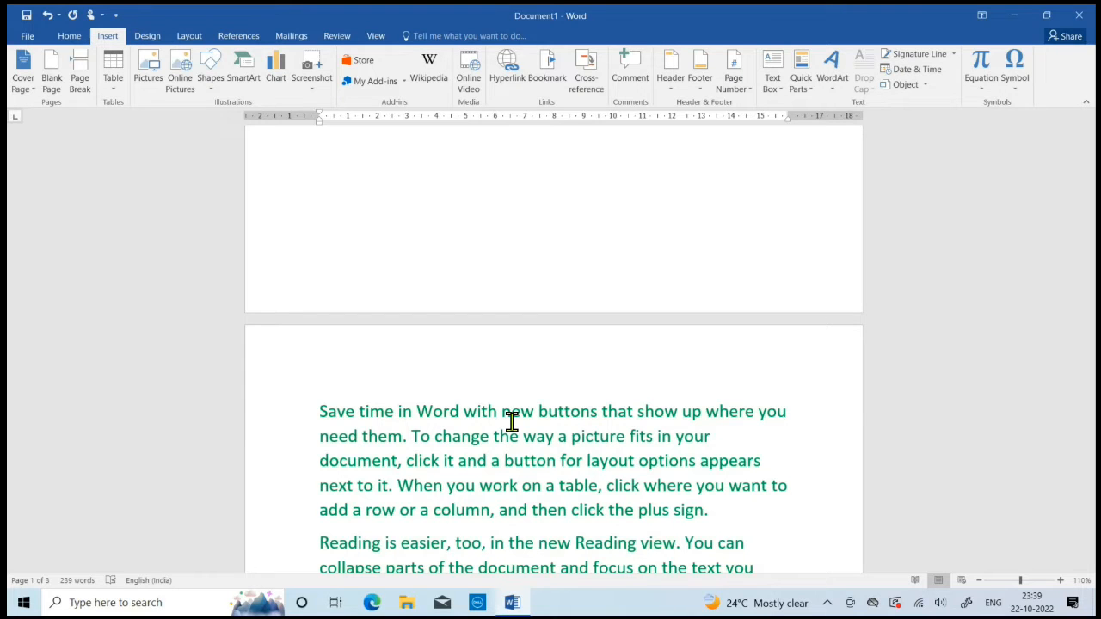
Add the built-in Integral cover page to the beginning of the document.
scroll(511, 422, "up", 10)
scroll(512, 423, "up", 1)
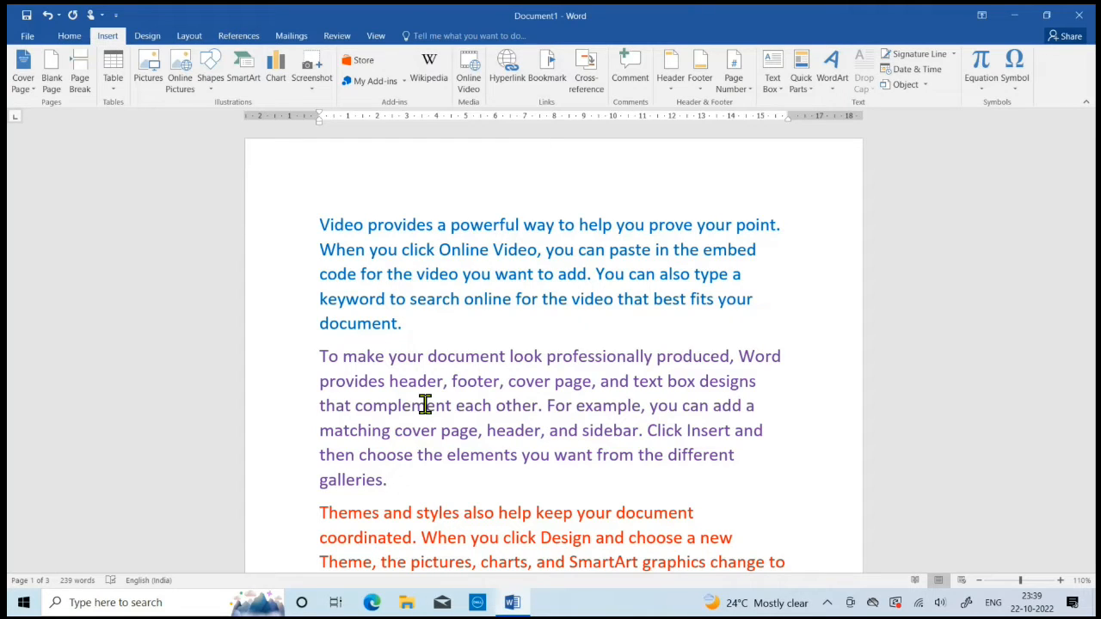
left_click(33, 90)
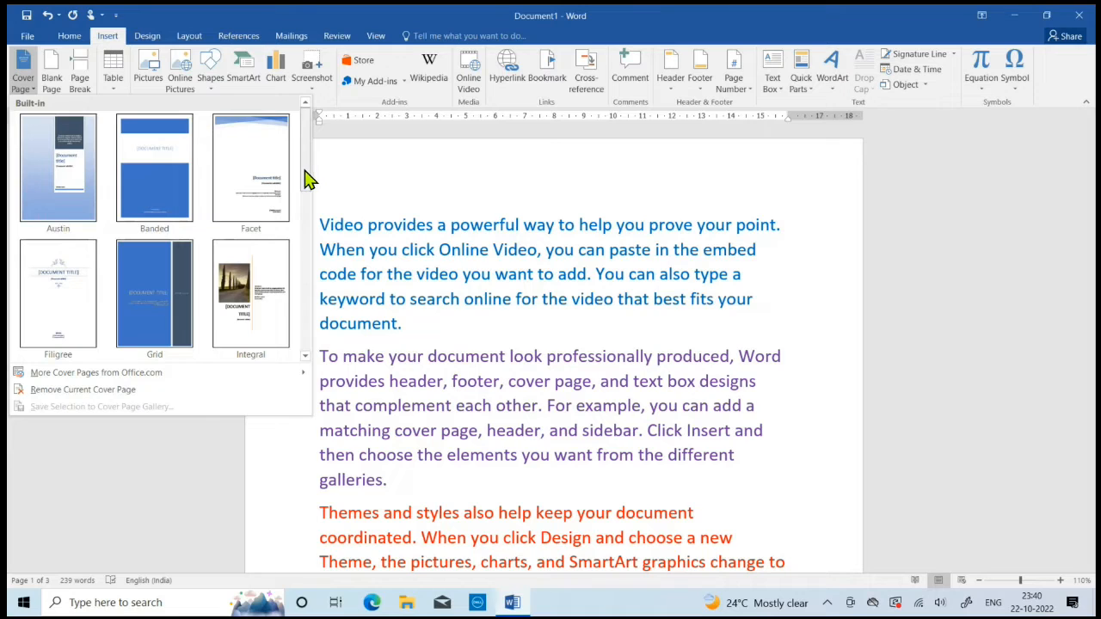
scroll(301, 206, "down", 3)
scroll(310, 209, "up", 3)
left_click(239, 324)
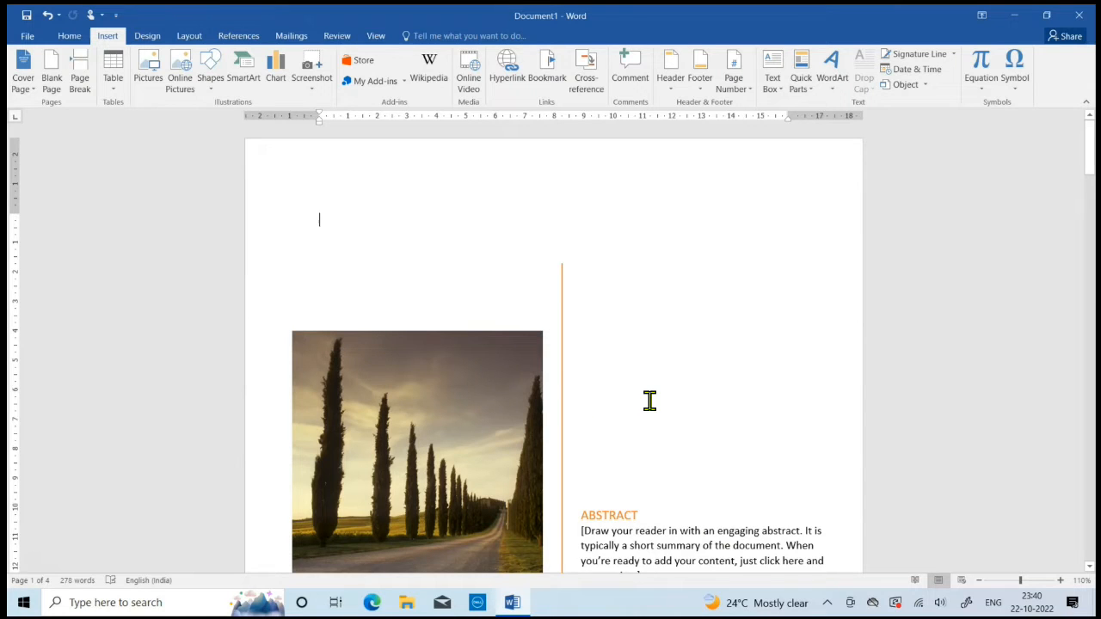
scroll(650, 400, "down", 3)
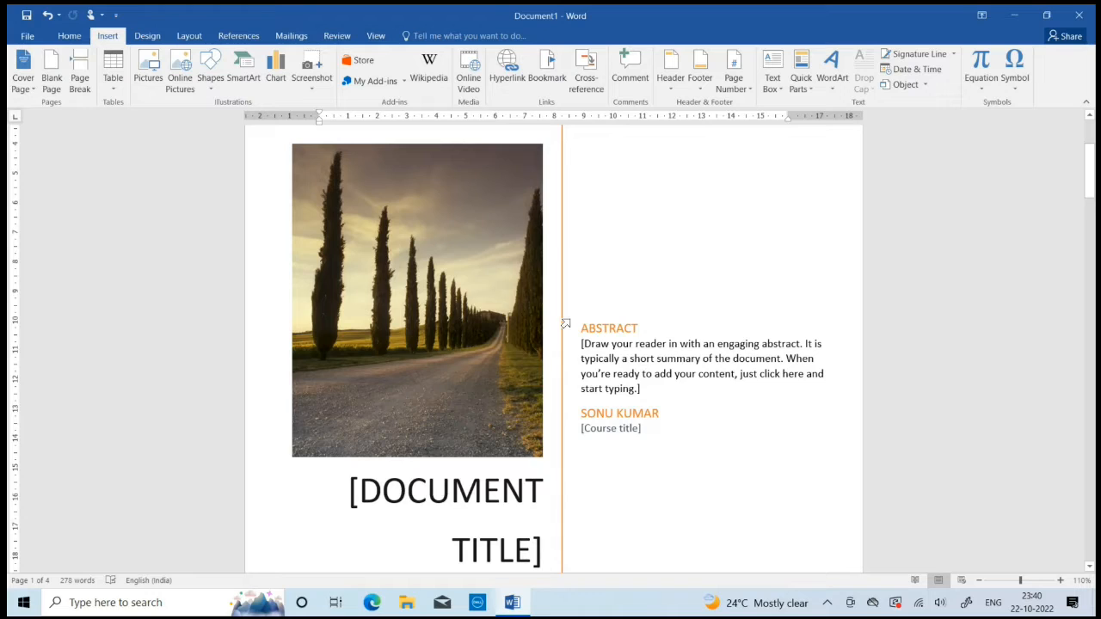
scroll(598, 298, "up", 2)
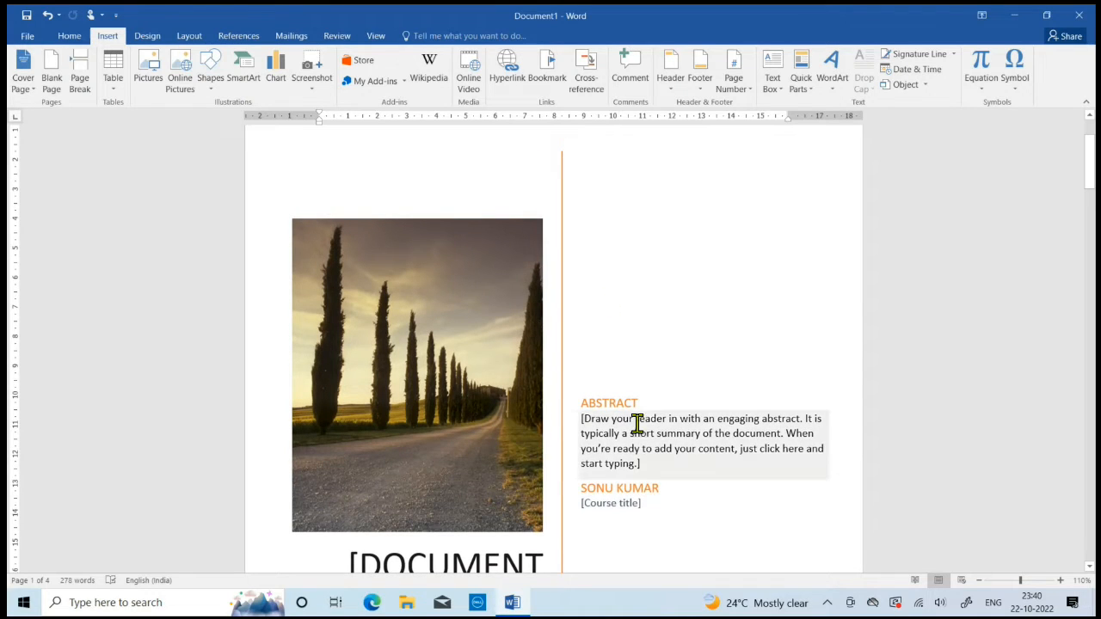
Replace the cover page's document title placeholder with "ERTT".
scroll(641, 421, "down", 3)
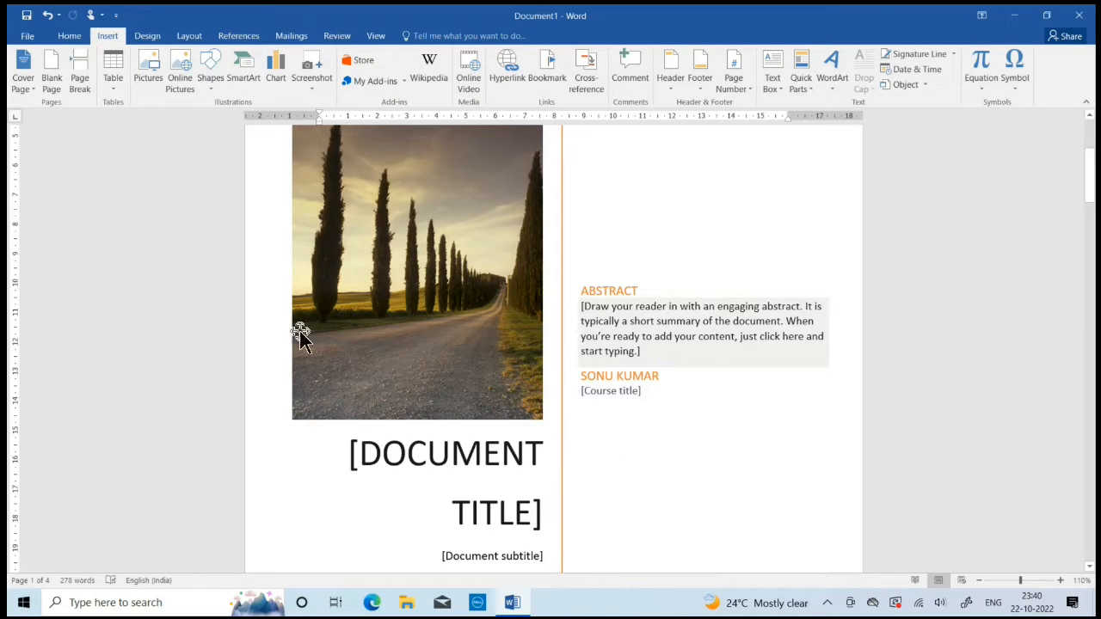
left_click(408, 483)
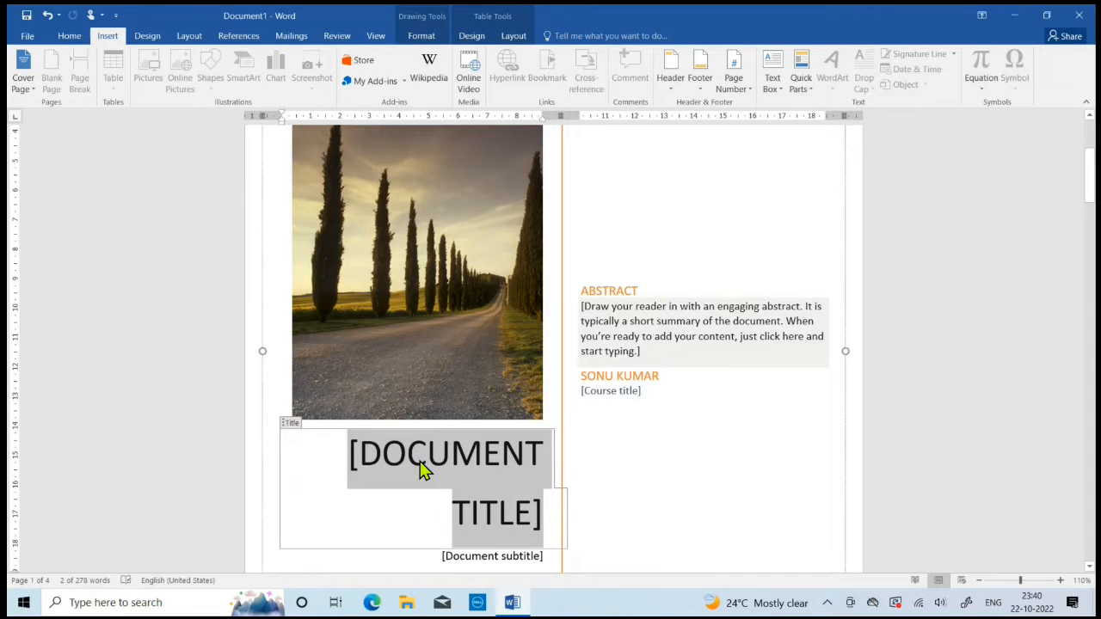
type("ERTT")
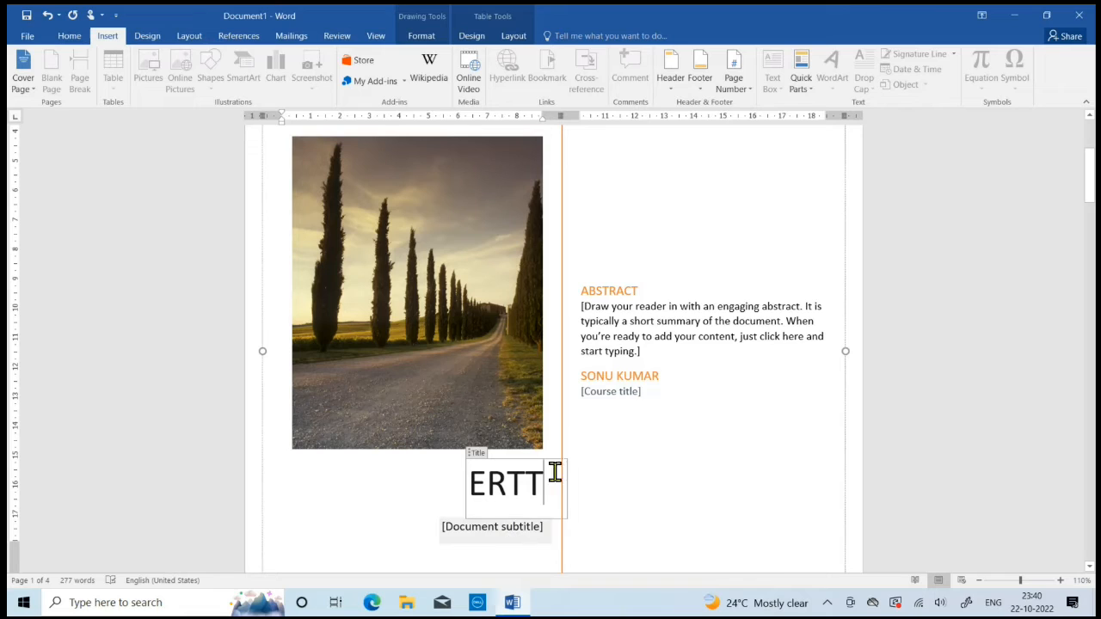
Examine the cover page's course title, author and abstract fields and its overall layout.
left_click(600, 391)
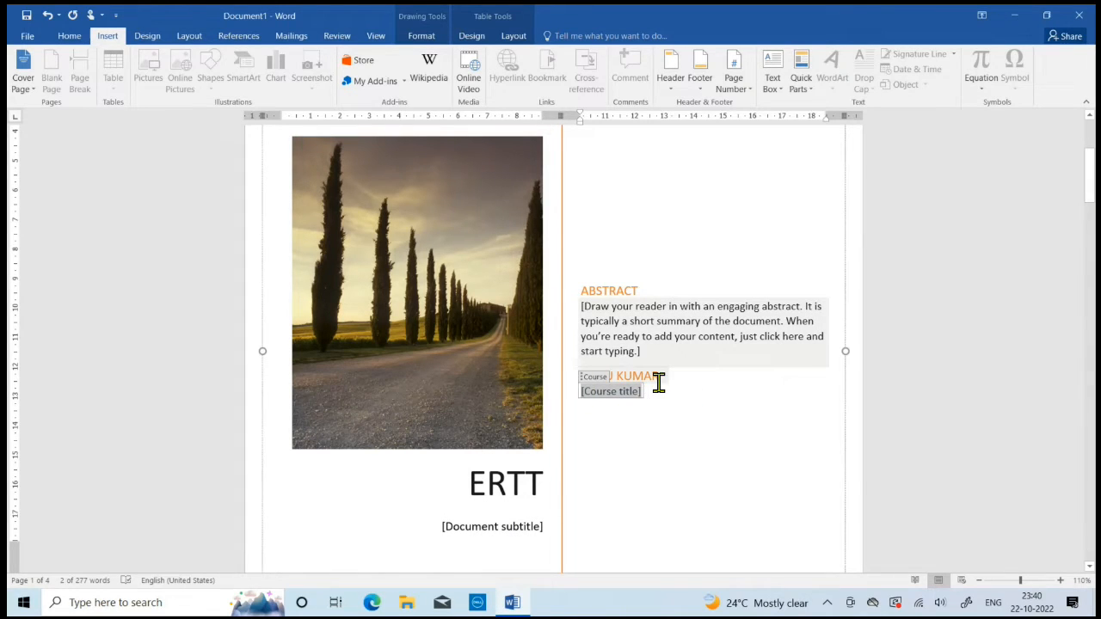
left_click(659, 379)
left_click(614, 321)
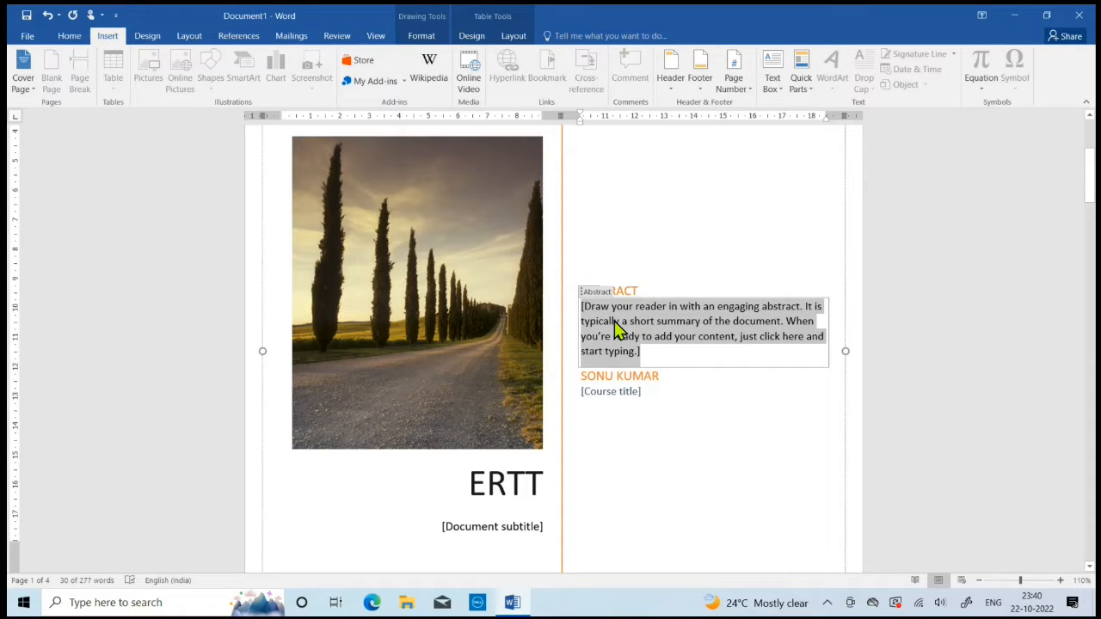
scroll(600, 410, "down", 5)
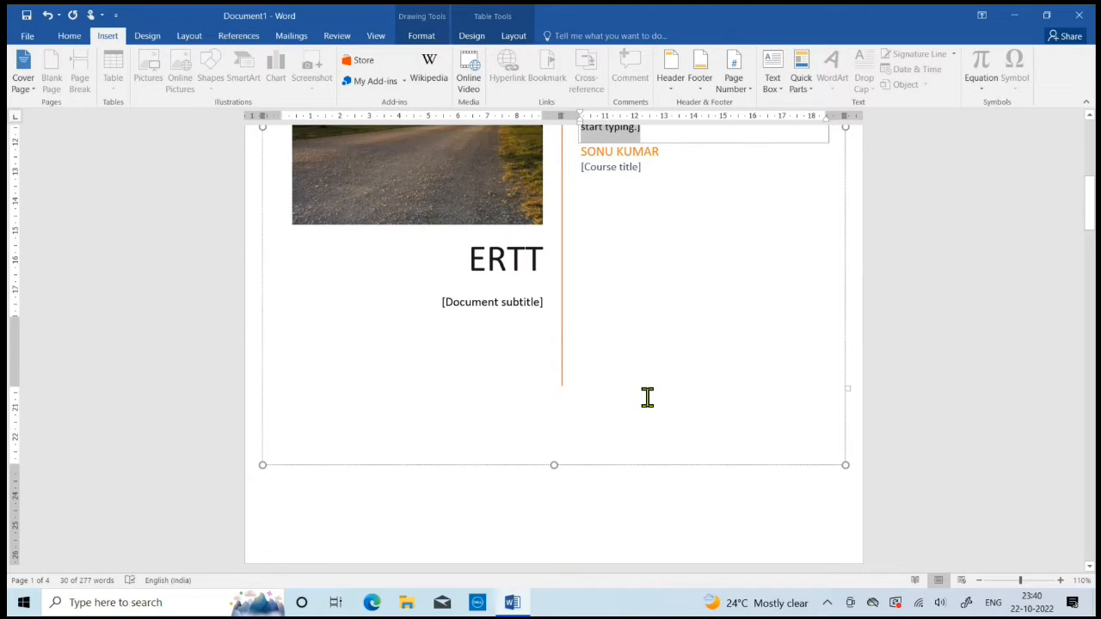
scroll(648, 397, "up", 3)
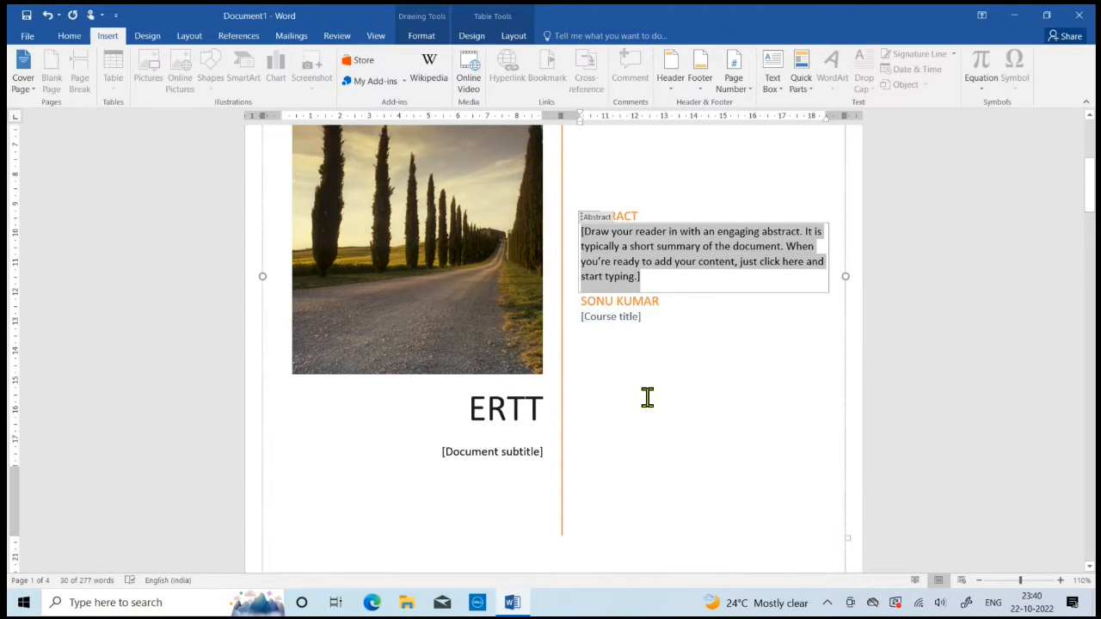
scroll(648, 396, "up", 5)
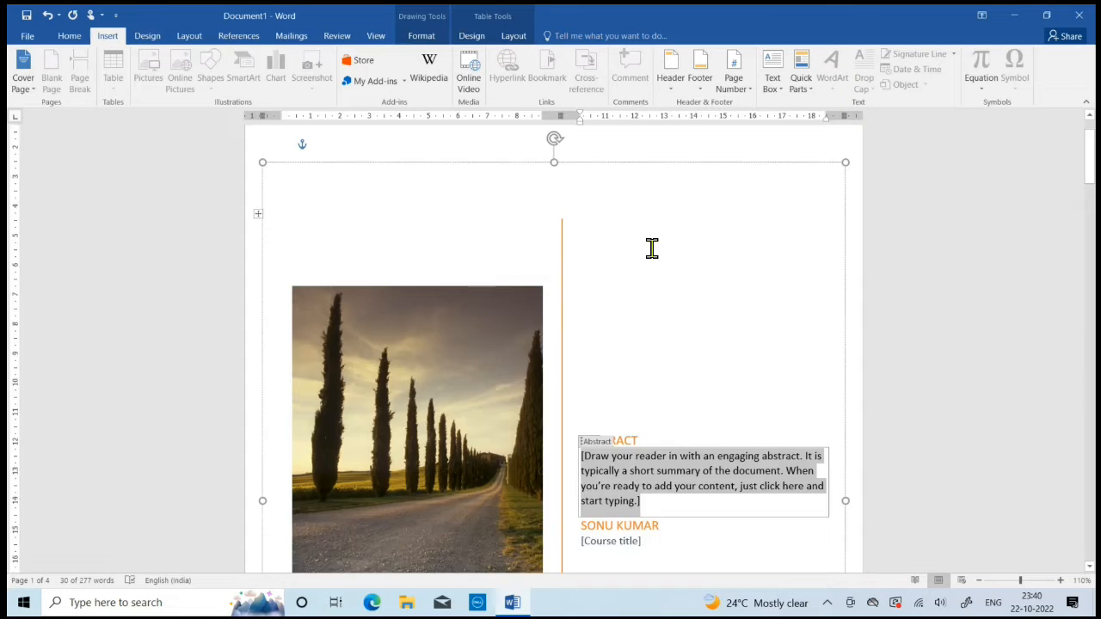
scroll(652, 248, "down", 10)
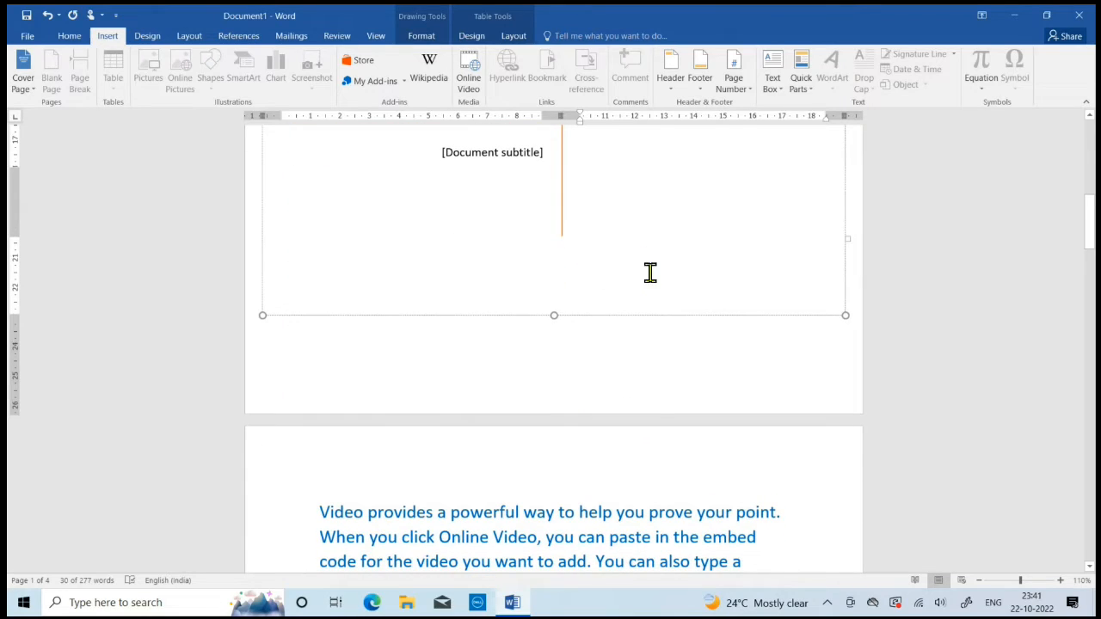
Place the insertion point before "prove" in the first blue paragraph and review the Insert Table size and AutoFit options.
left_click(651, 492)
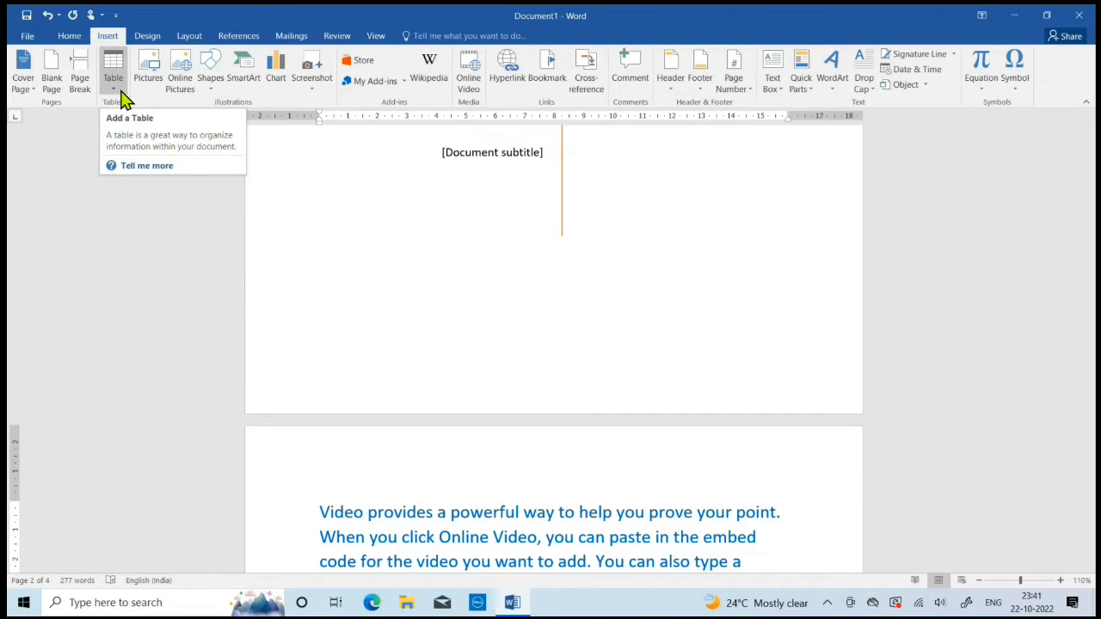
left_click(123, 99)
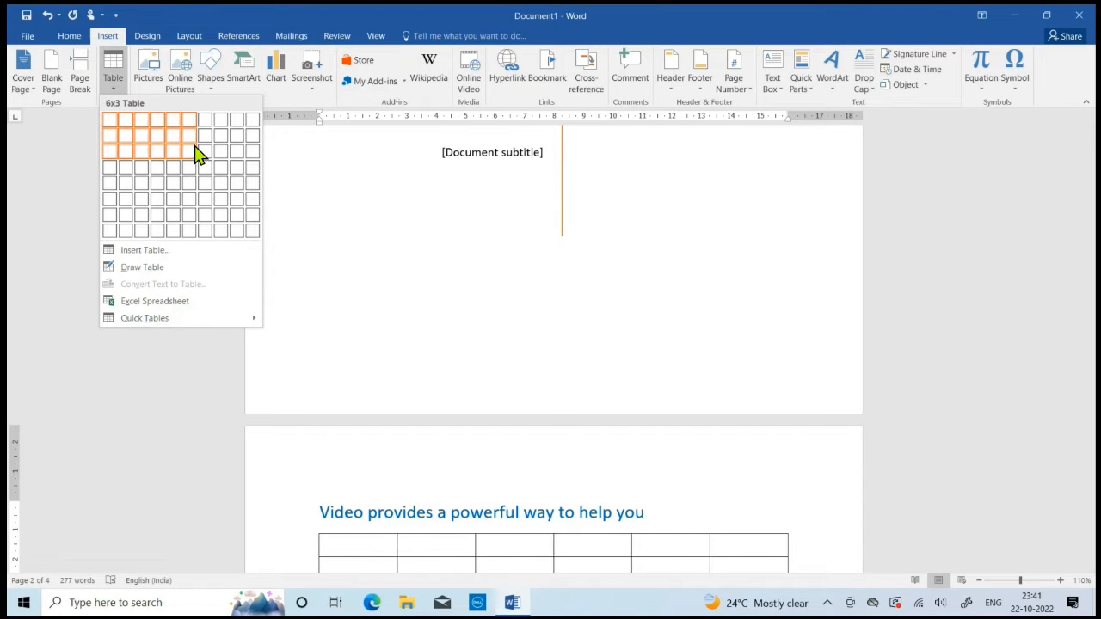
left_click(153, 251)
left_click_drag(516, 316, 505, 236)
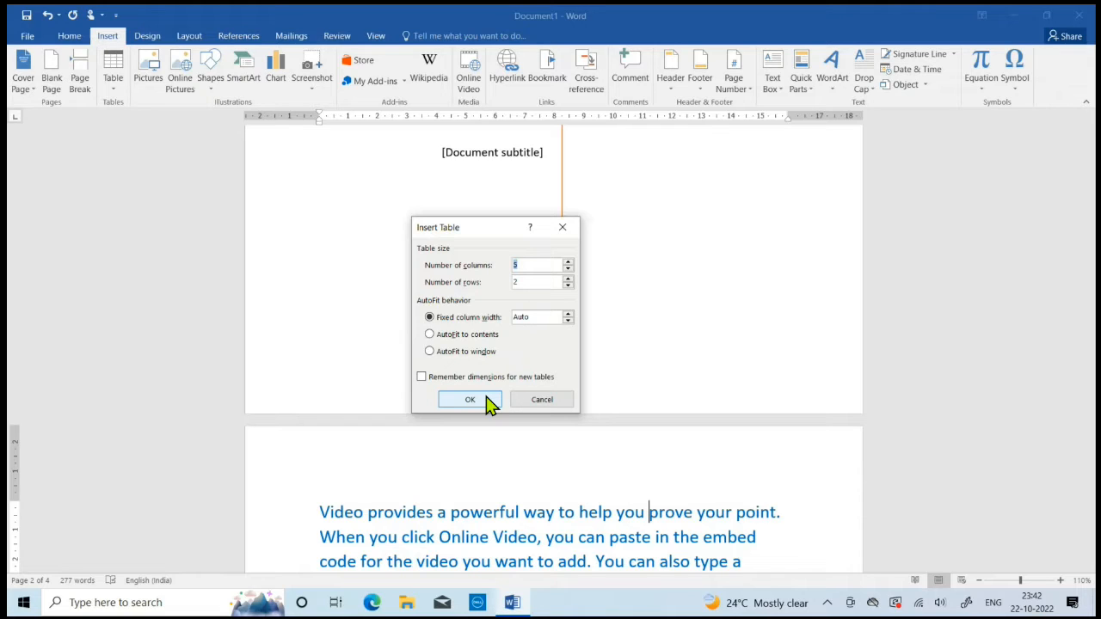
left_click(566, 239)
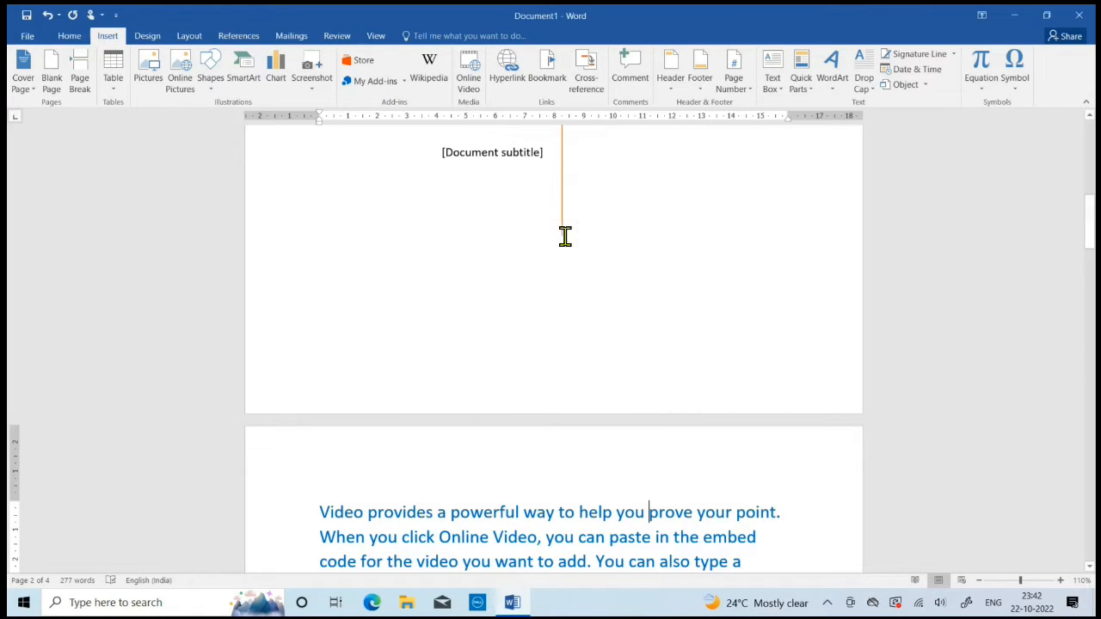
Insert a table with 5 columns, 2 rows and automatic fixed column width before "prove" in the first blue paragraph.
left_click(121, 96)
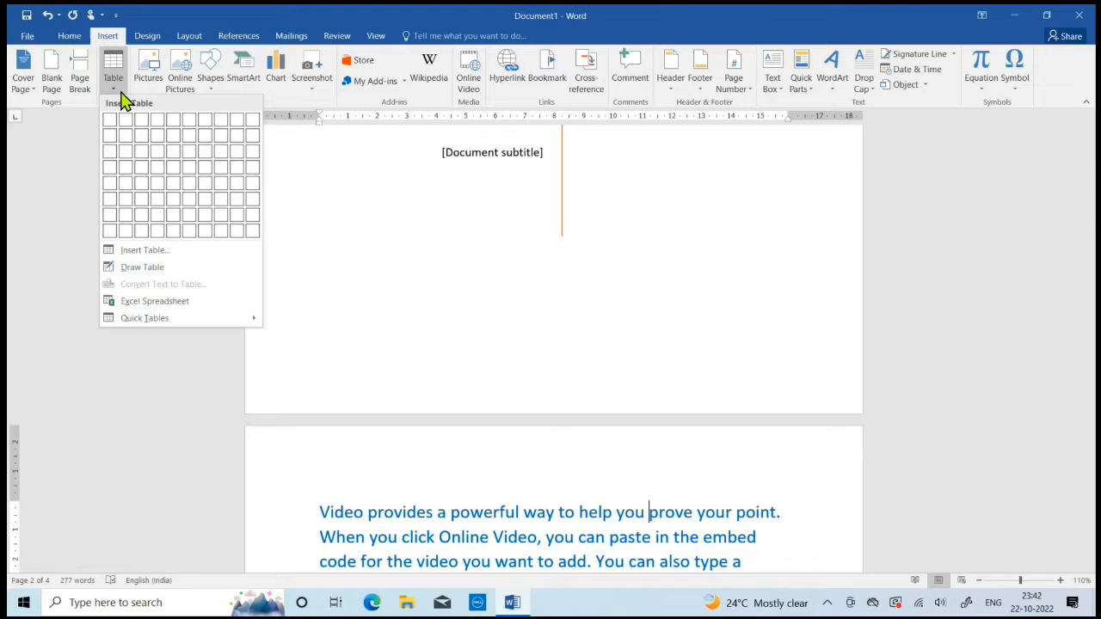
left_click(150, 249)
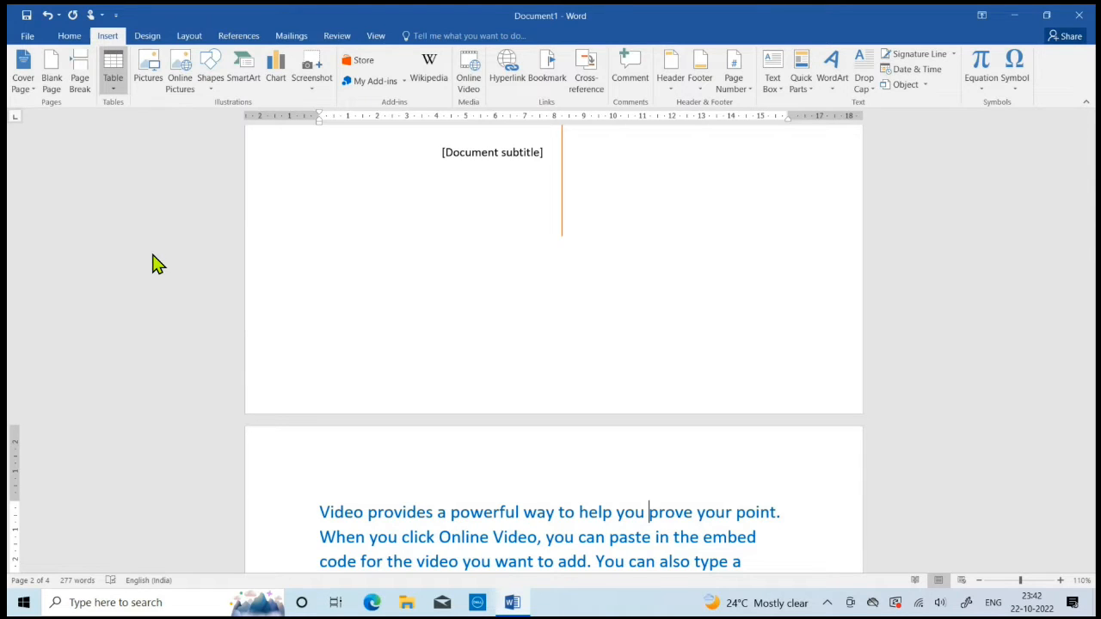
left_click_drag(495, 228, 504, 193)
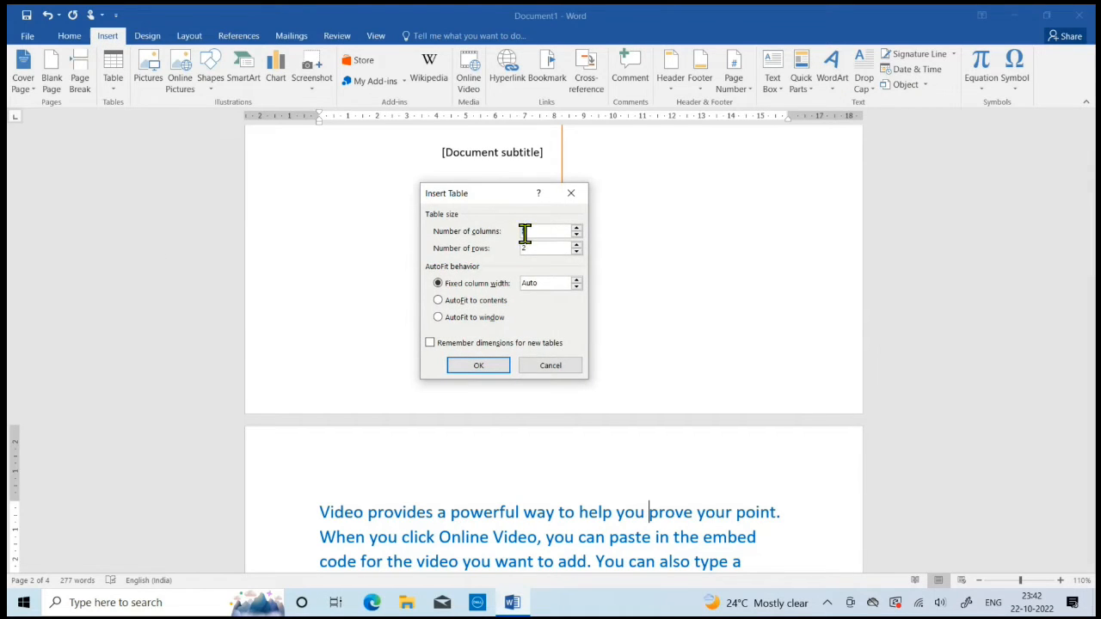
left_click(536, 249)
left_click(496, 369)
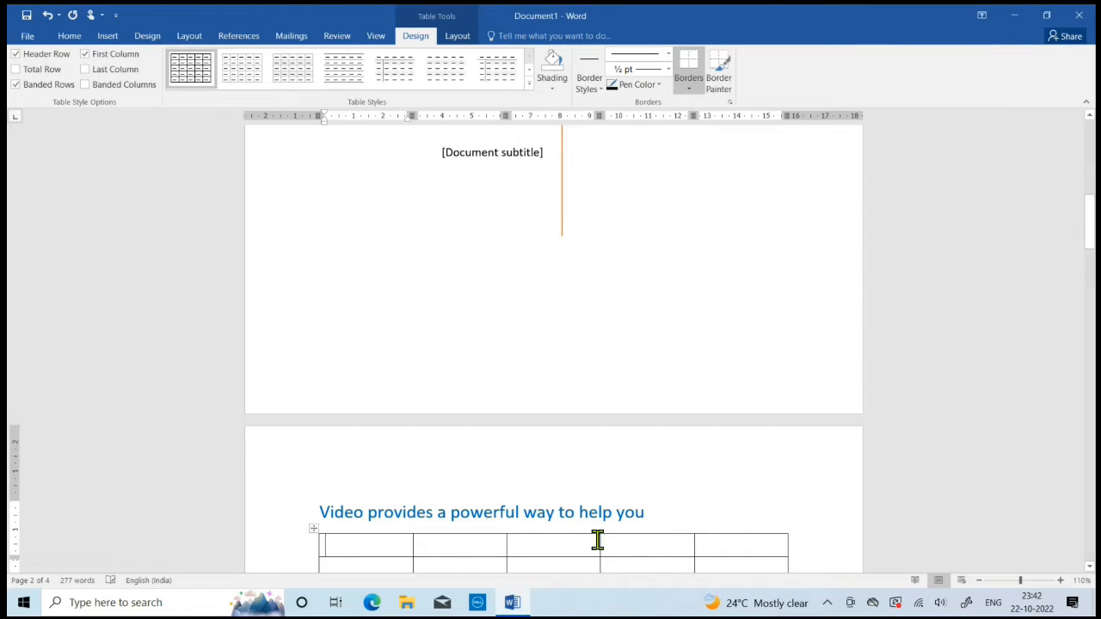
scroll(642, 447, "down", 3)
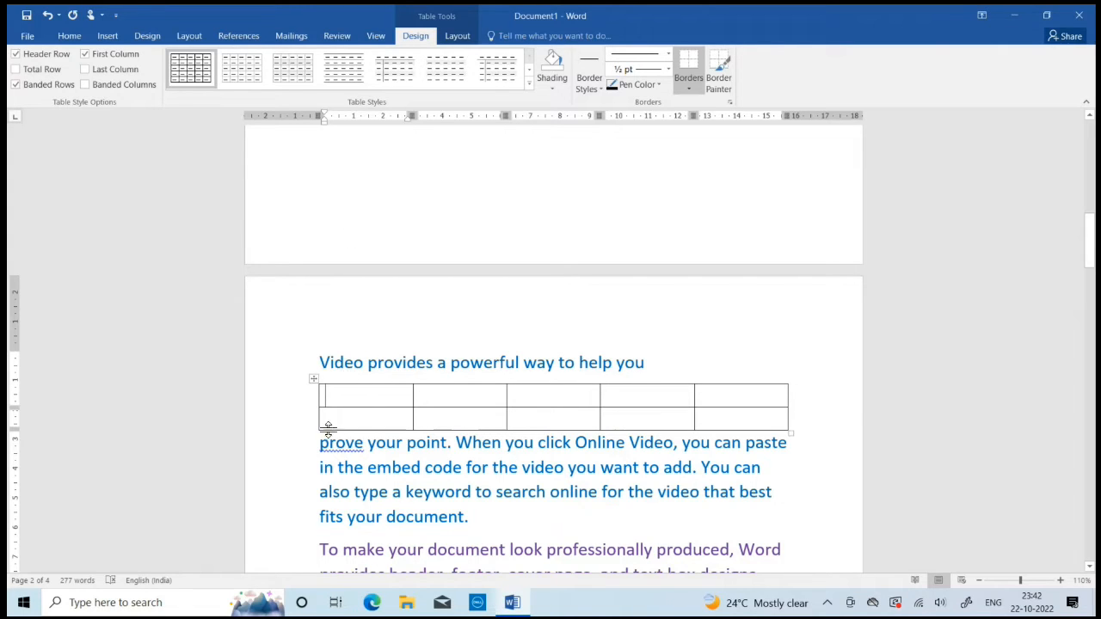
Examine the table design and table layout tools available for the new table's second cell in the first row.
left_click(444, 401)
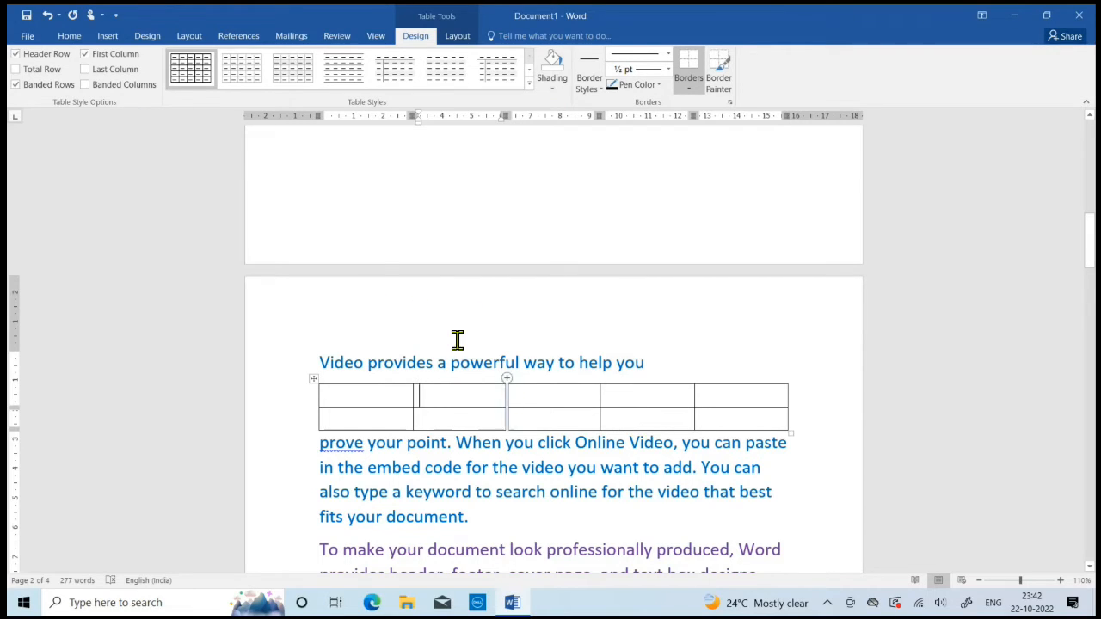
left_click(458, 40)
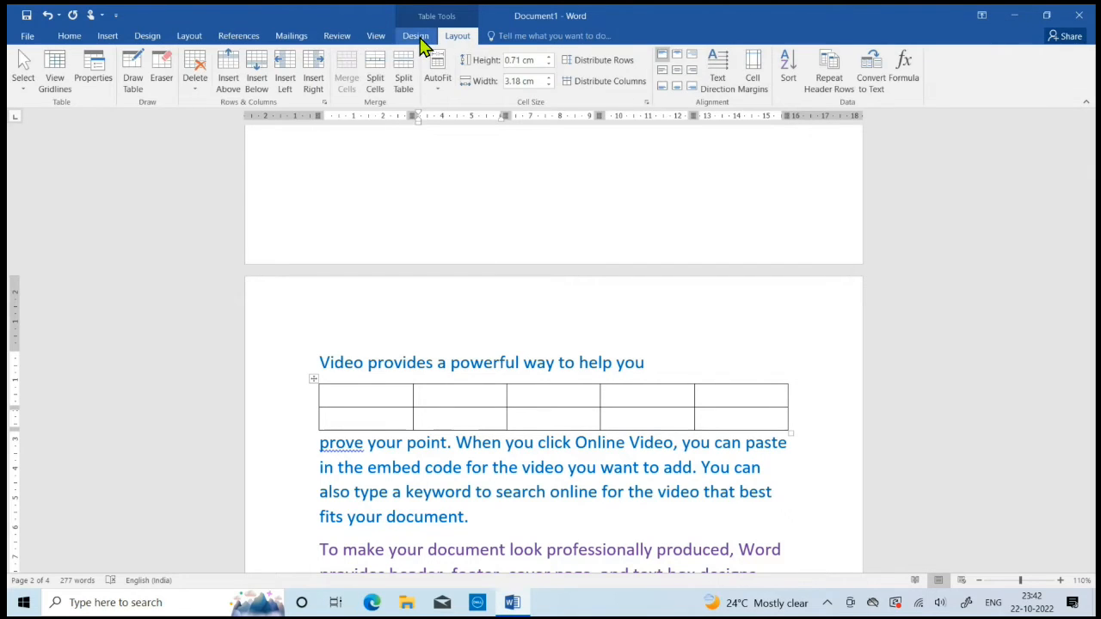
left_click(421, 40)
left_click(459, 40)
left_click(422, 40)
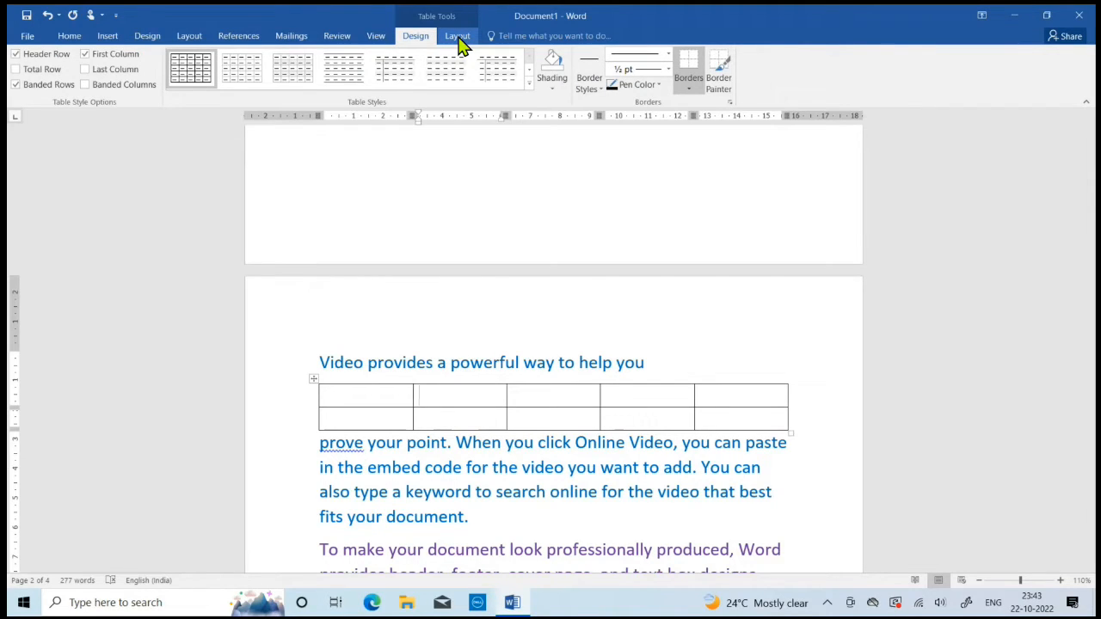
left_click(458, 40)
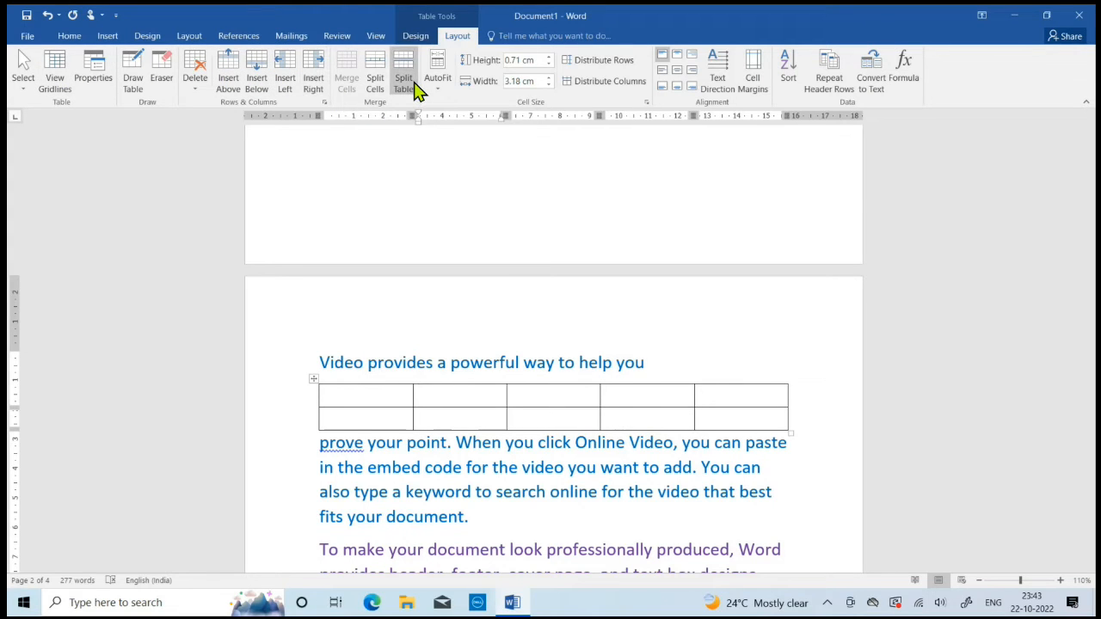
left_click(416, 36)
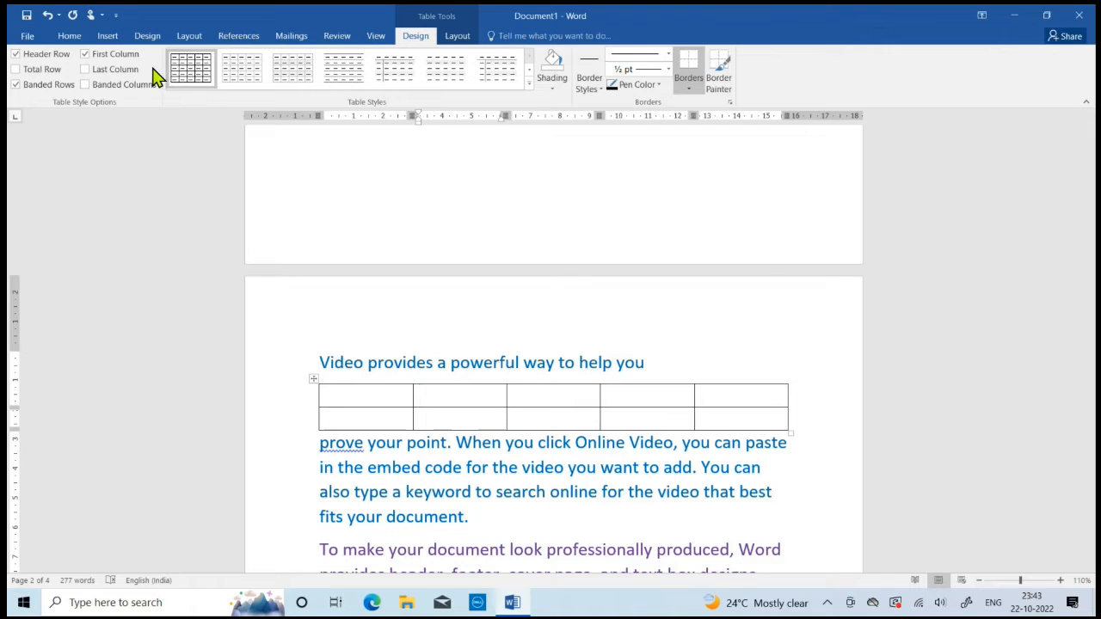
Review the SmartArt graphic choices, the shapes gallery and the picture insertion dialog without inserting anything.
left_click(104, 38)
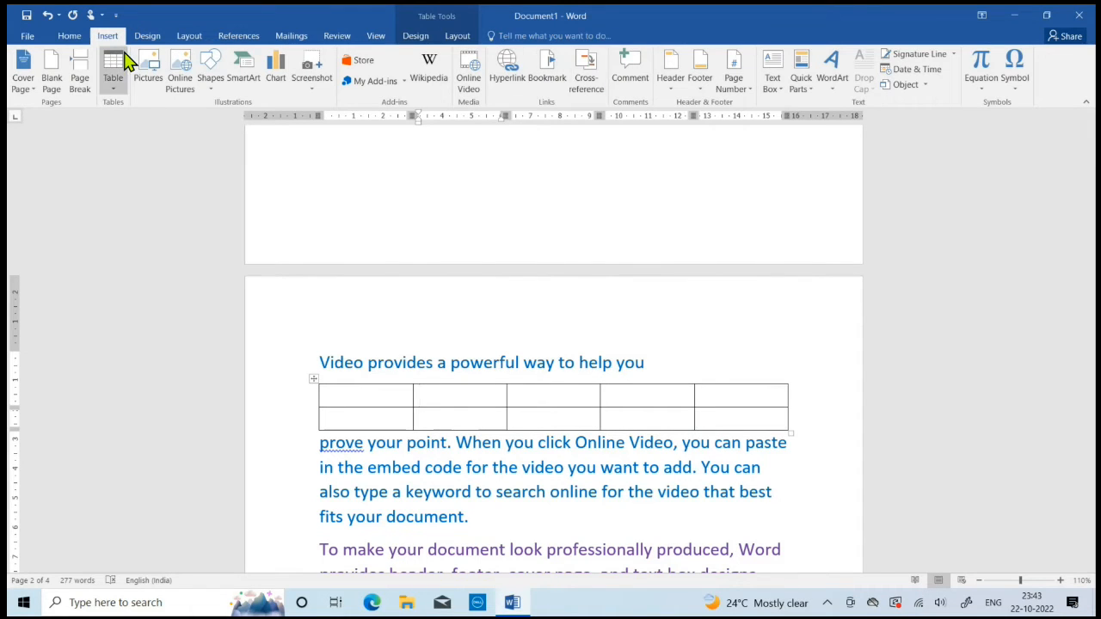
left_click(230, 96)
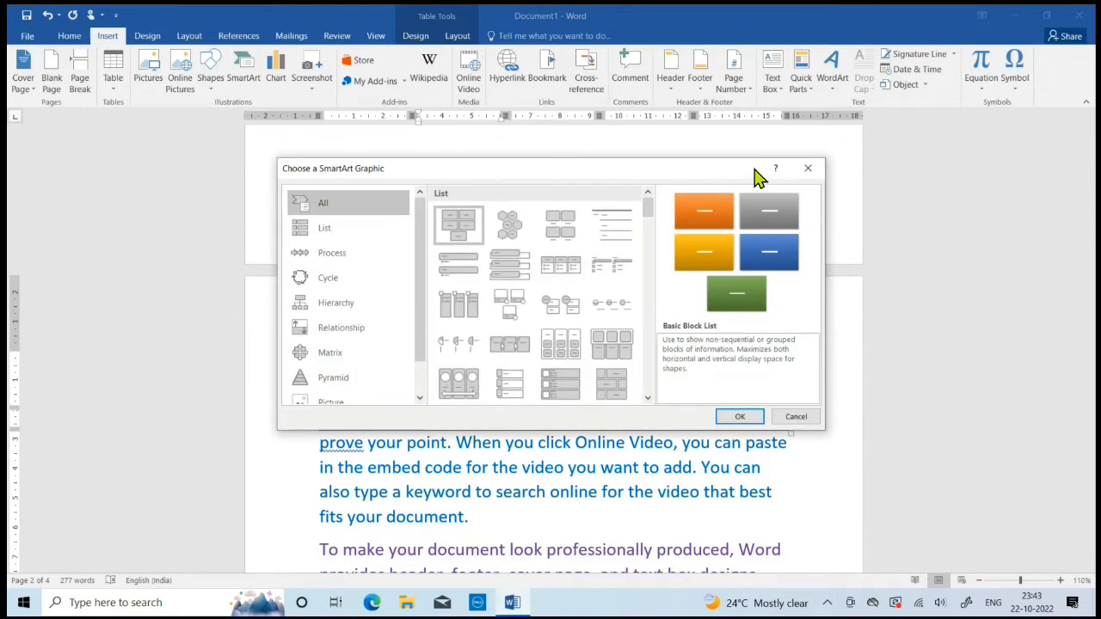
left_click(804, 171)
left_click(209, 90)
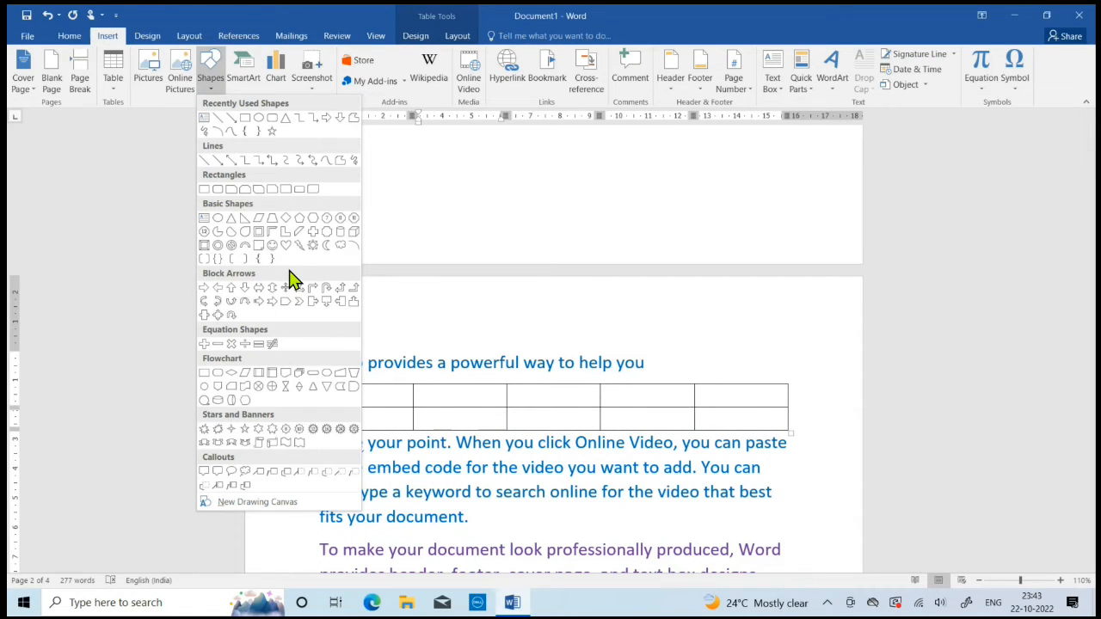
left_click(149, 93)
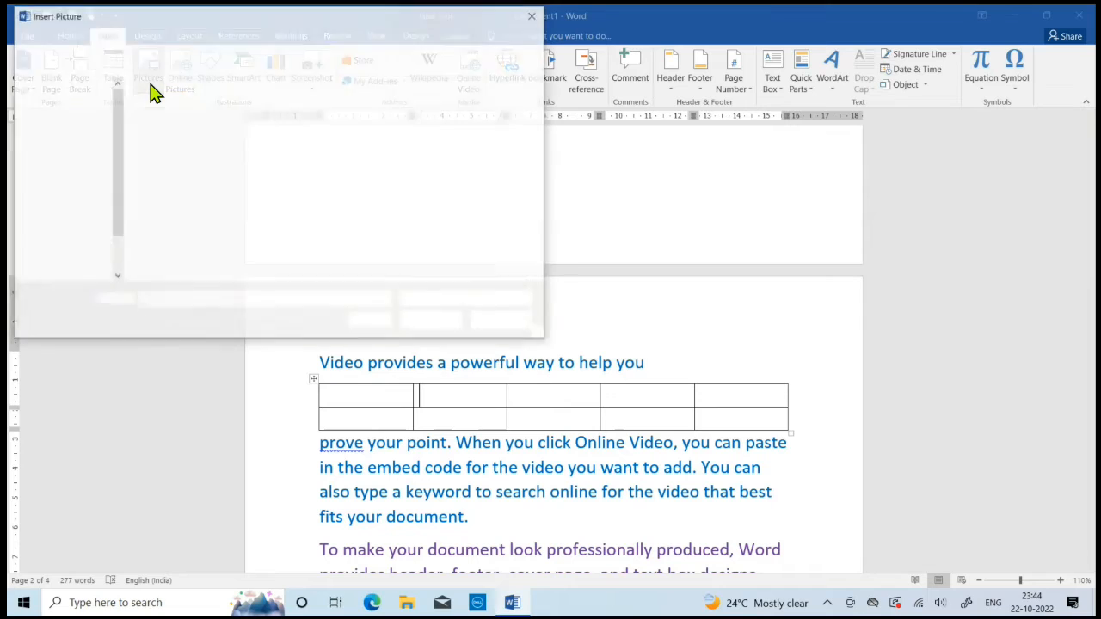
left_click(535, 17)
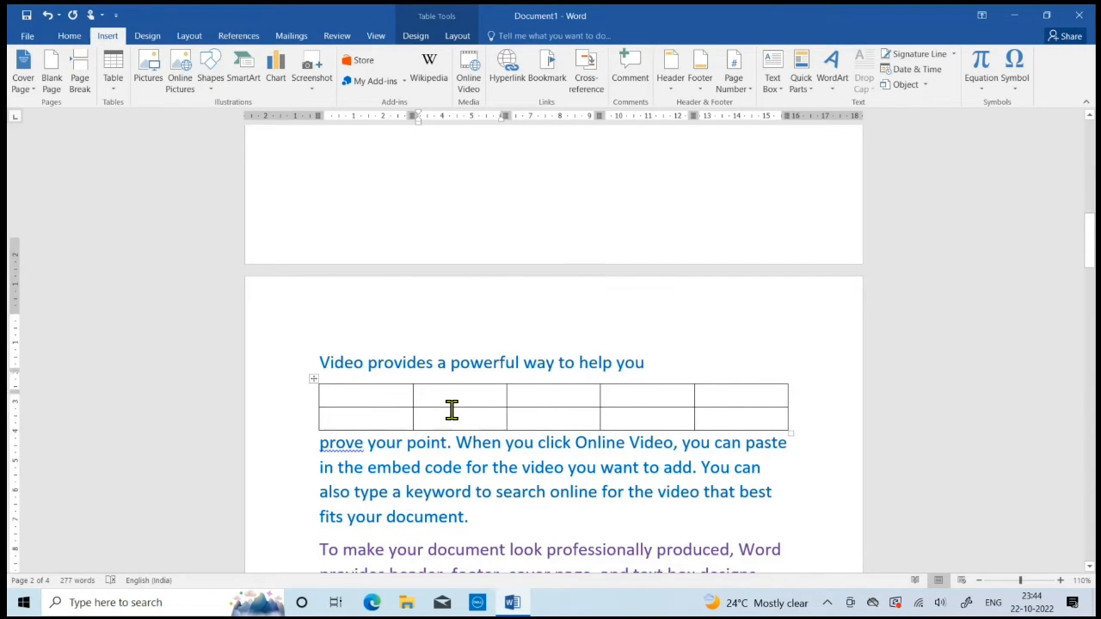
Insert the "scheduling chart" image from the Pictures folder below the orange-red "Themes and styles" paragraph.
scroll(452, 409, "down", 5)
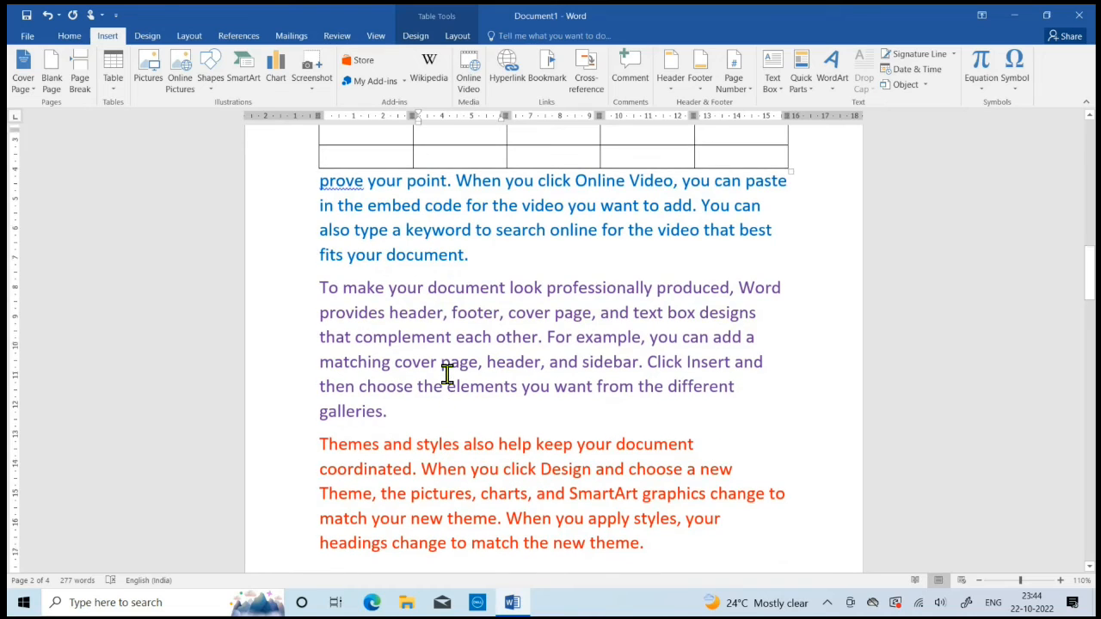
scroll(445, 374, "down", 4)
left_click(384, 413)
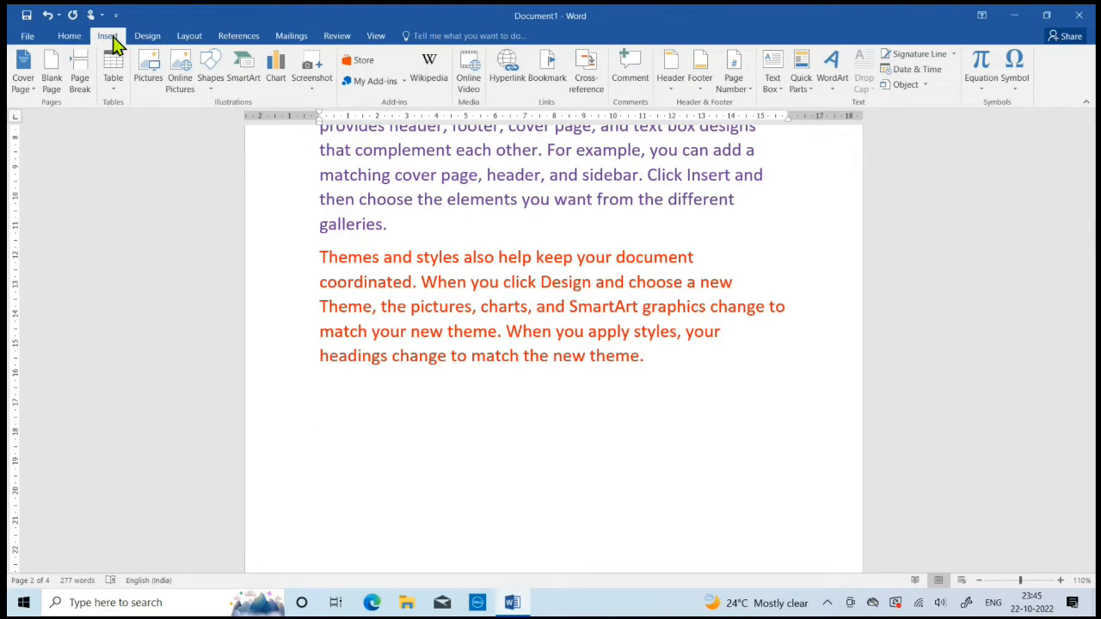
left_click(146, 80)
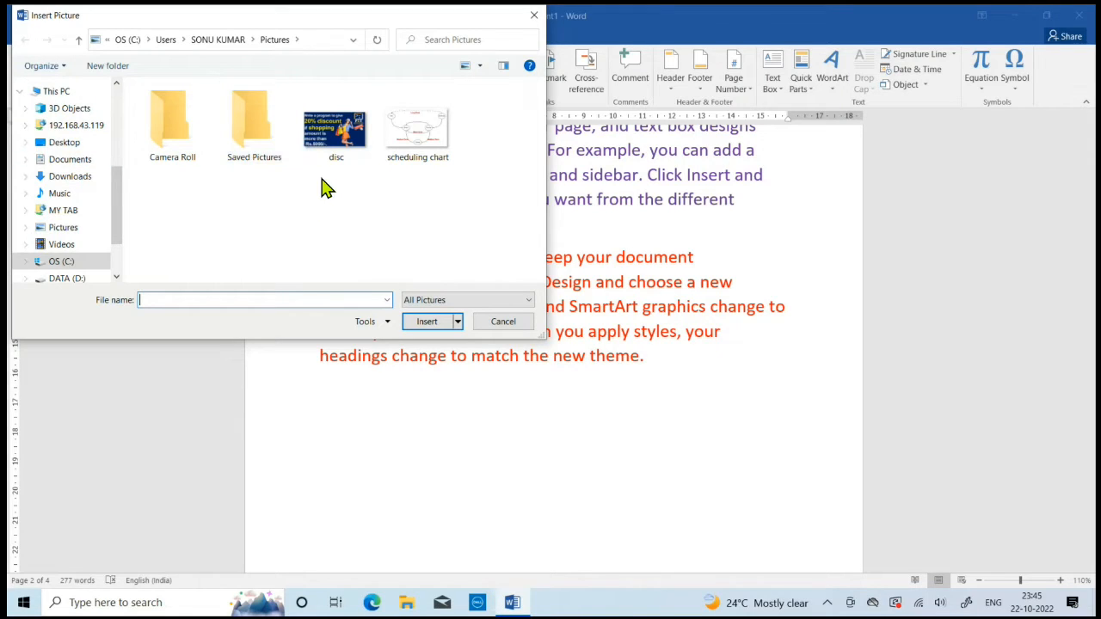
left_click(430, 145)
left_click(430, 322)
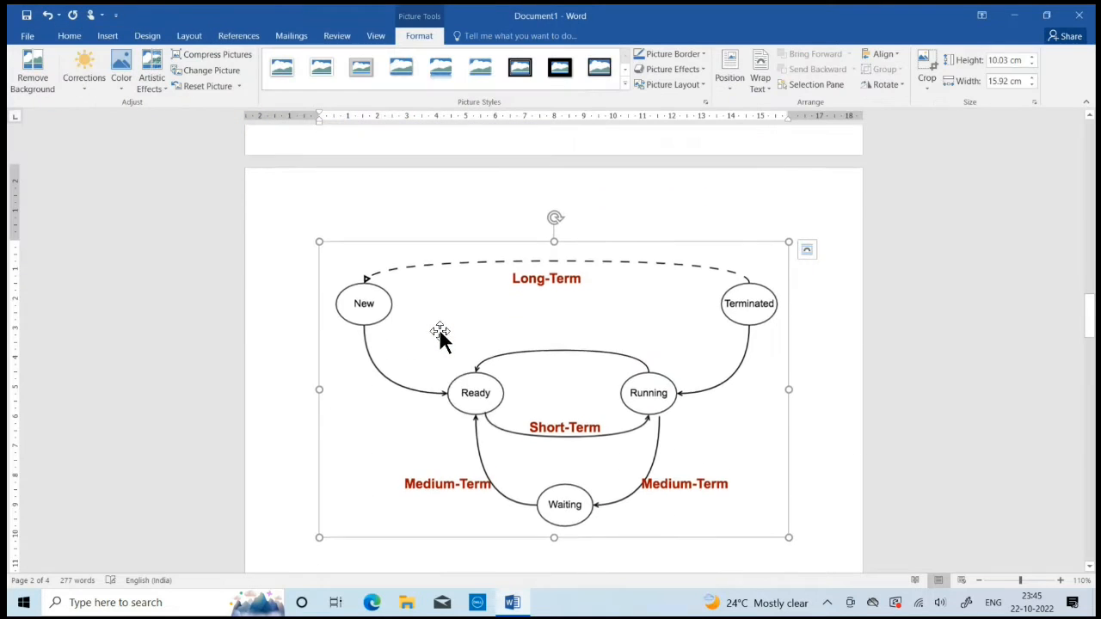
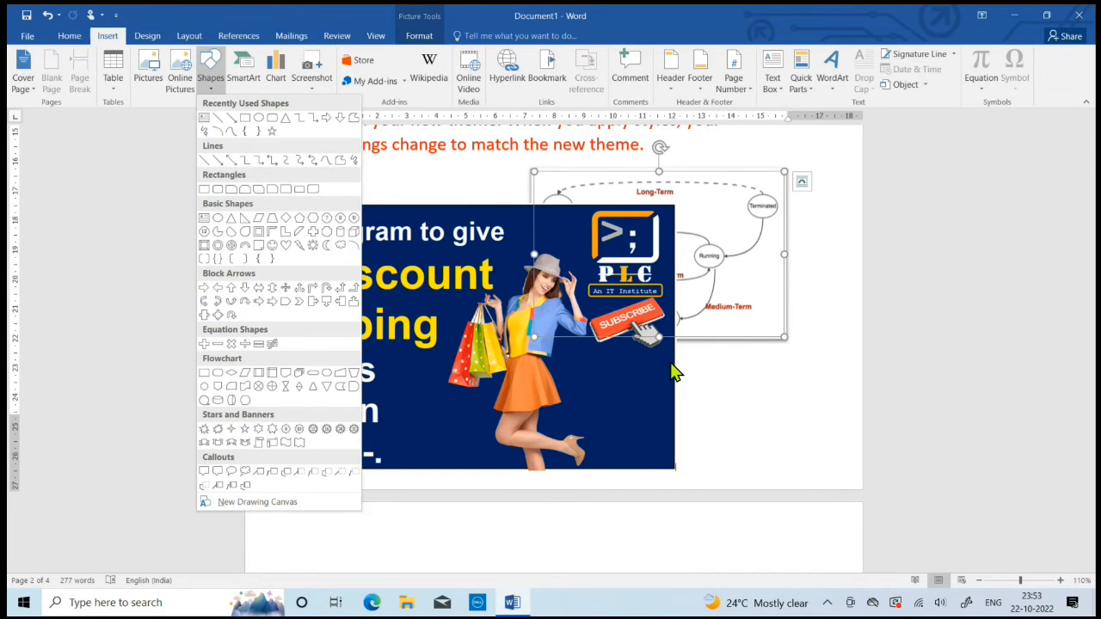
Draw a folded-corner shape about 14.2 cm wide and 8.5 cm high below the last green paragraph.
scroll(614, 360, "down", 8)
scroll(613, 359, "down", 2)
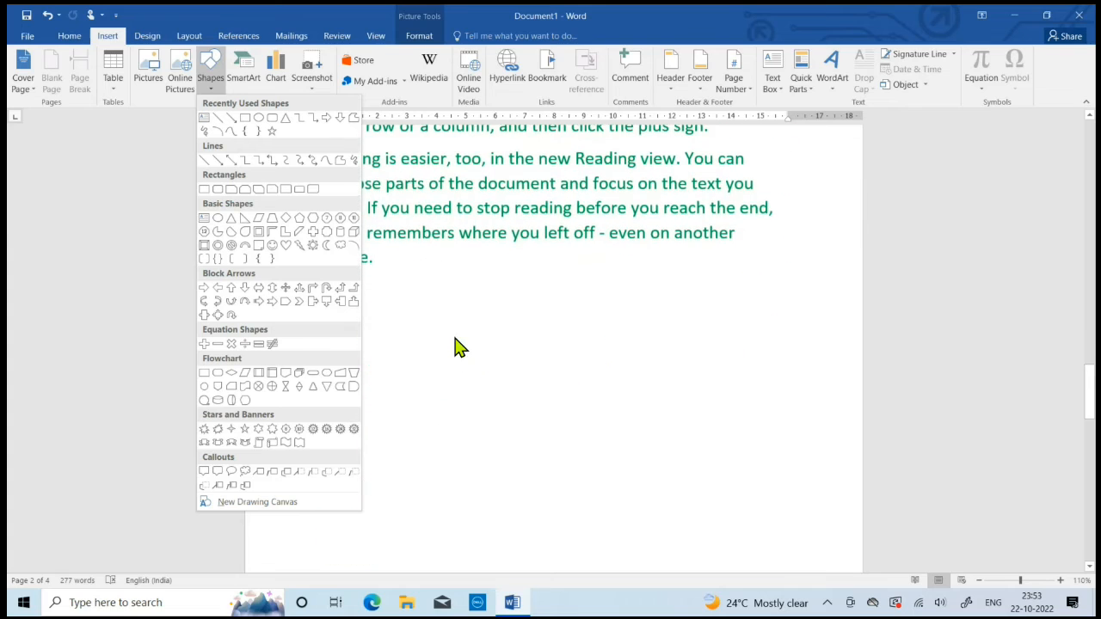
left_click(455, 347)
scroll(467, 342, "down", 1)
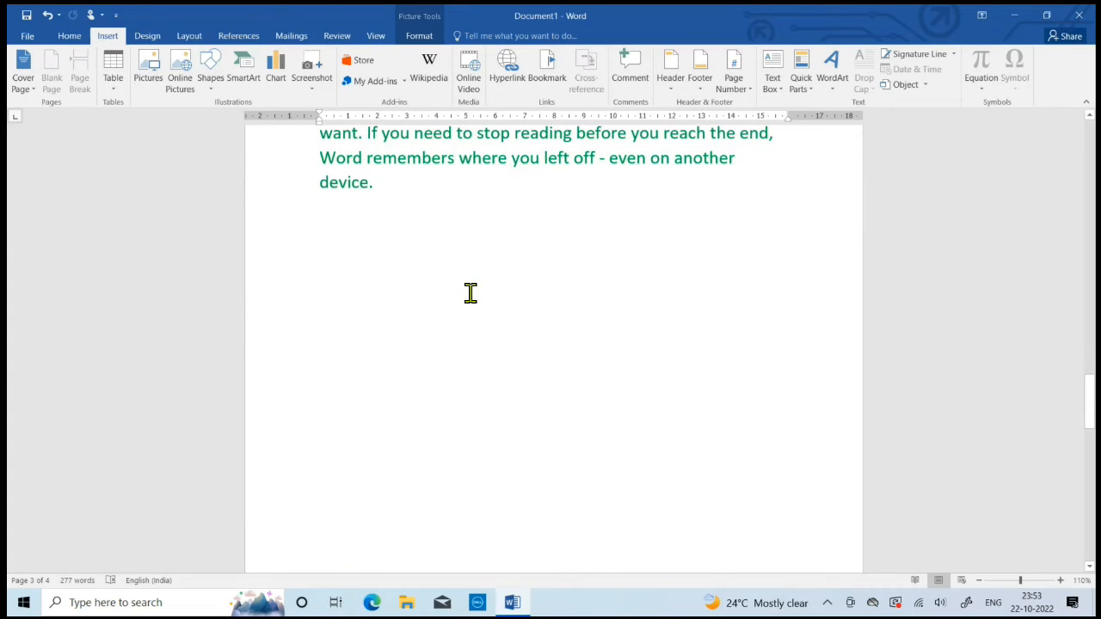
left_click(332, 213)
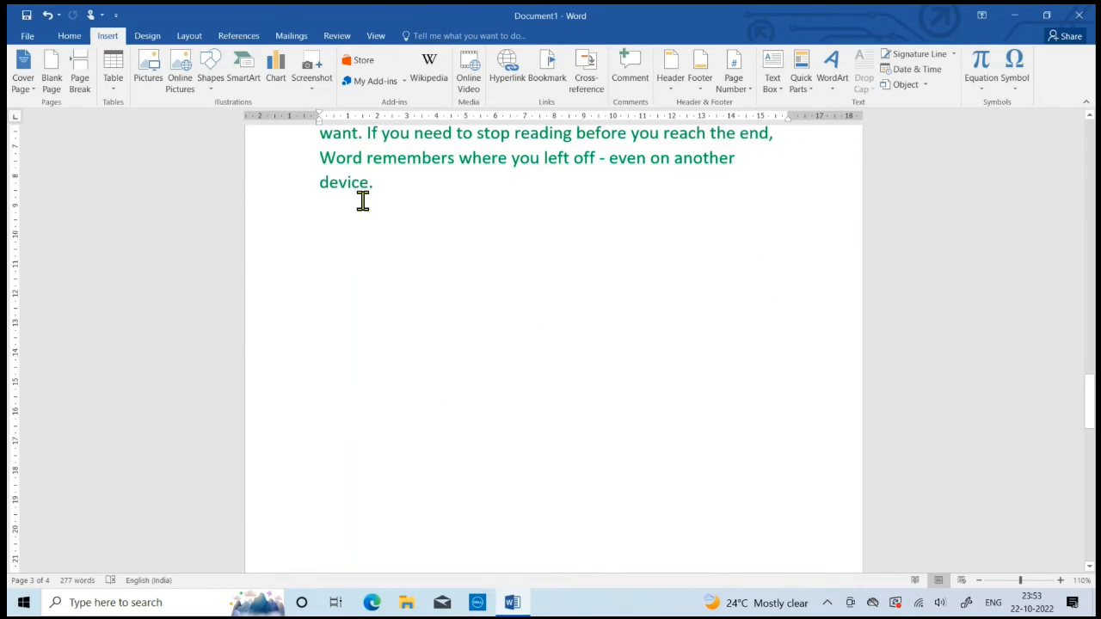
left_click(210, 77)
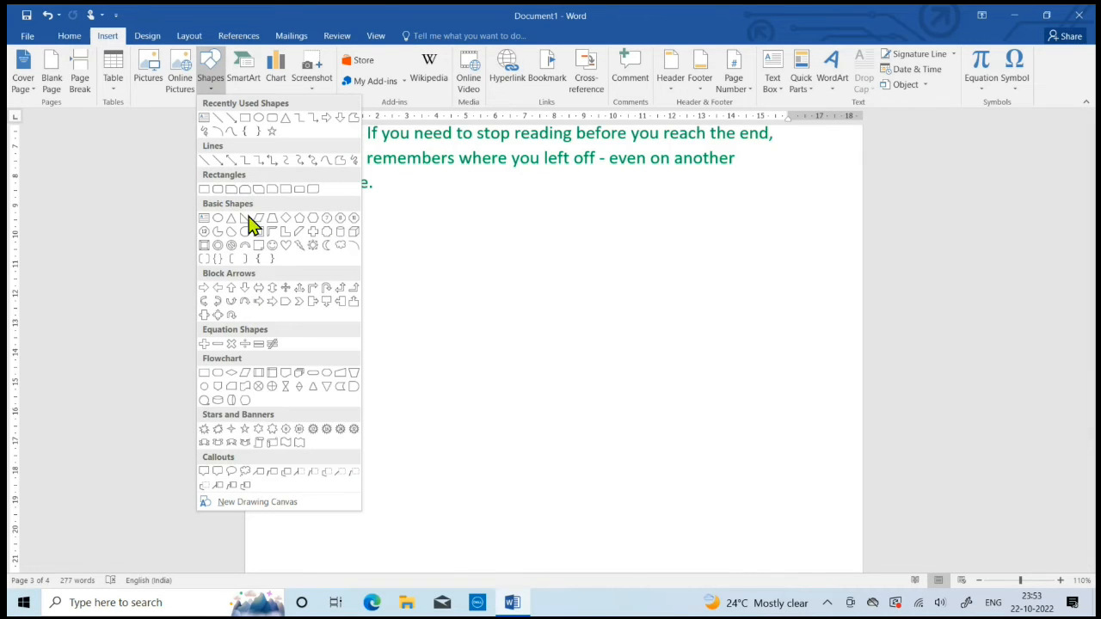
left_click(261, 247)
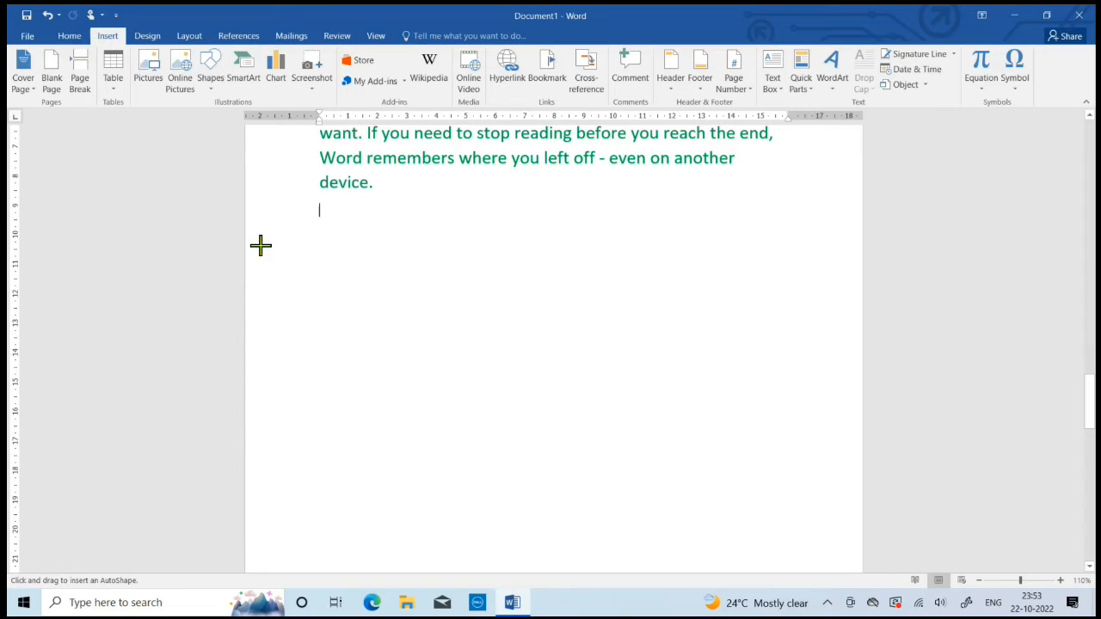
left_click(358, 243)
left_click_drag(475, 346, 777, 494)
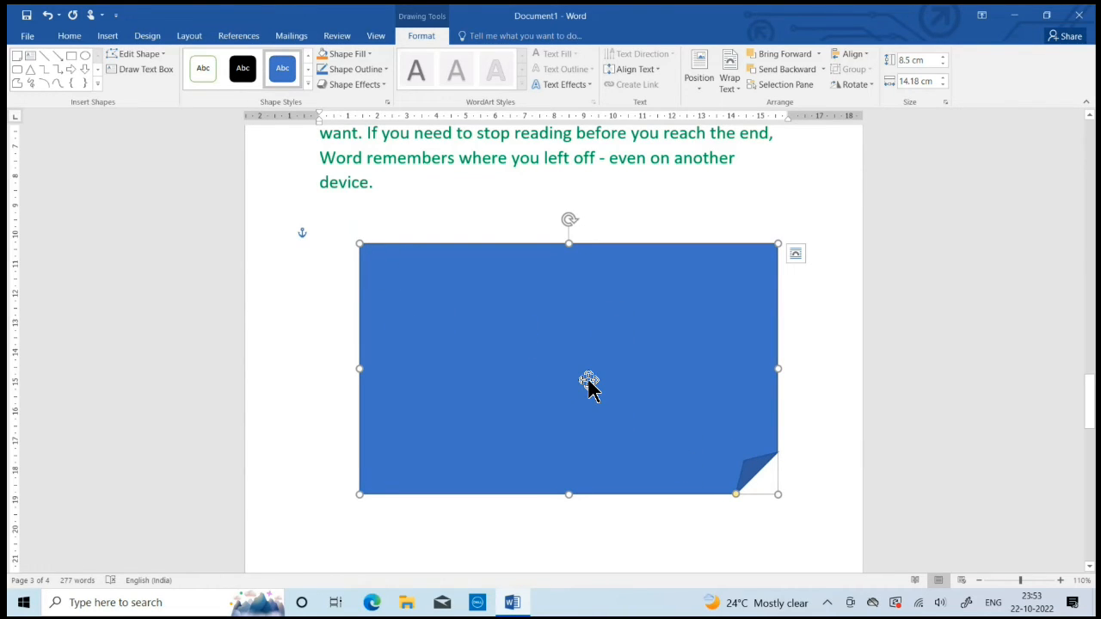
Resize the folded-corner shape to about 14.9 cm wide and 7.9 cm high, keeping it unrotated.
mouse_move(780, 245)
left_mouse_down()
mouse_move(709, 290)
mouse_move(785, 252)
left_mouse_up()
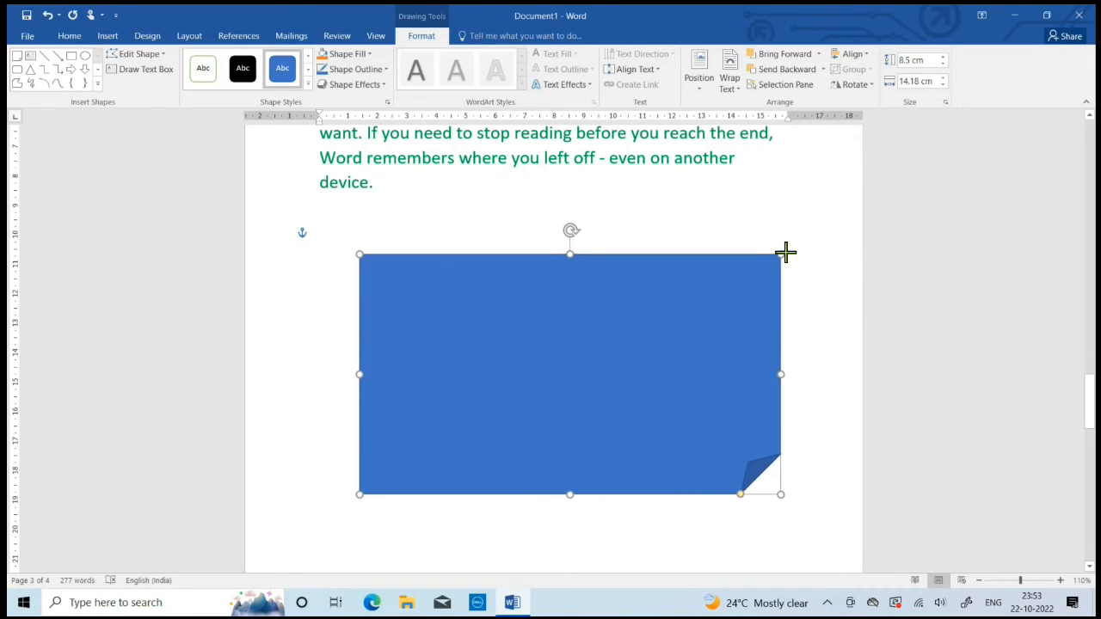
mouse_move(353, 249)
left_mouse_down()
mouse_move(411, 273)
mouse_move(344, 262)
left_mouse_up()
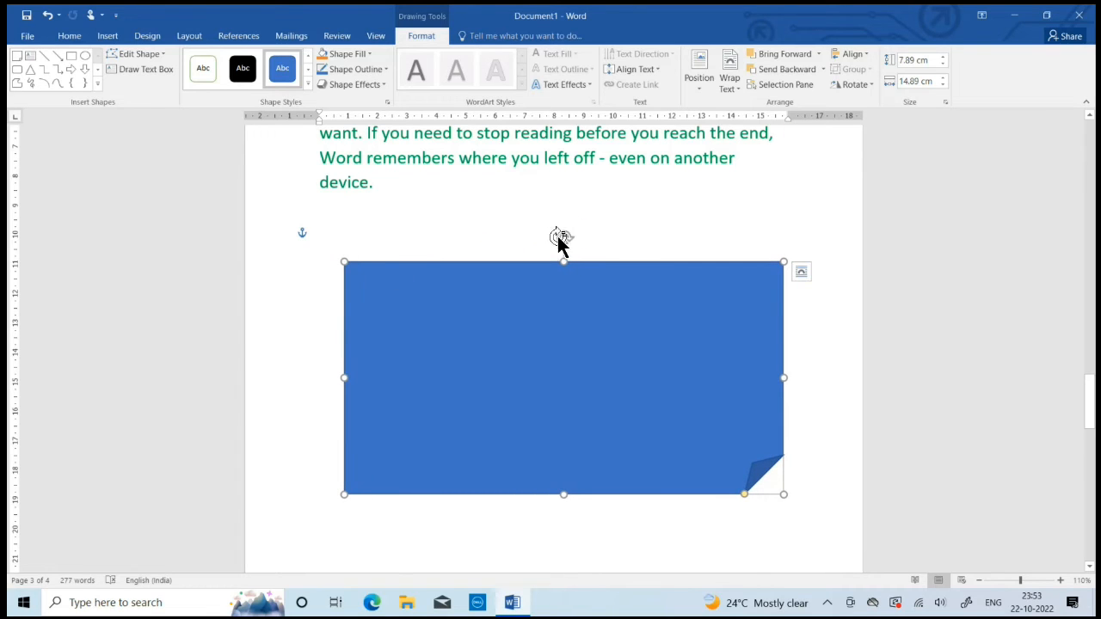
mouse_move(563, 240)
left_mouse_down()
mouse_move(494, 239)
mouse_move(468, 268)
mouse_move(504, 221)
mouse_move(602, 239)
mouse_move(659, 267)
mouse_move(640, 253)
mouse_move(558, 240)
left_mouse_up()
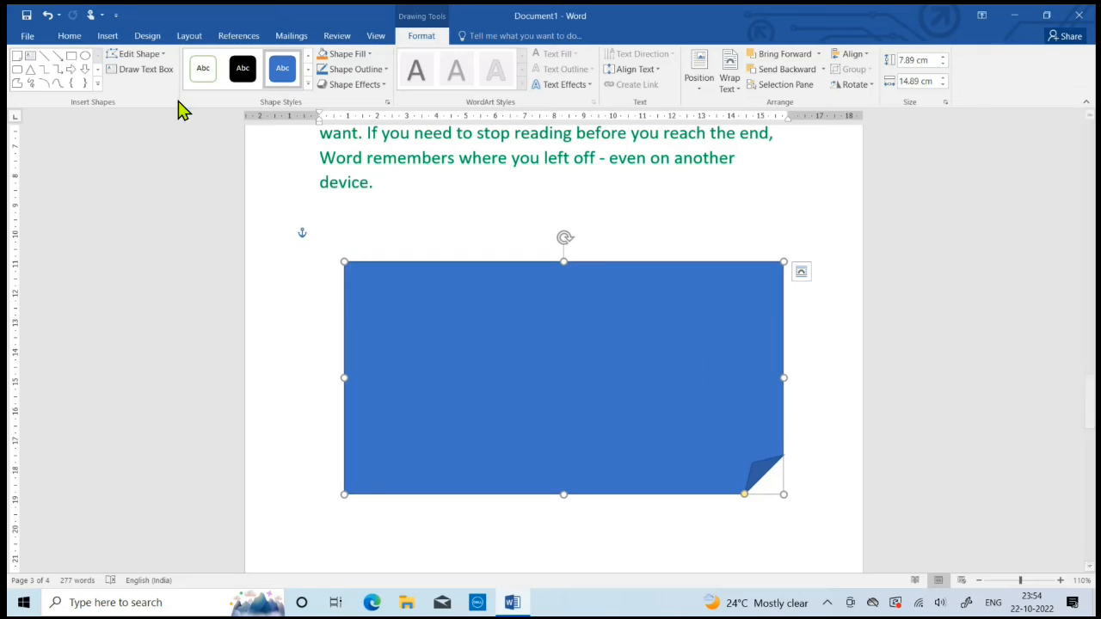
Apply the orange gradient style from the last row of the theme styles to the folded-corner shape.
left_click(204, 78)
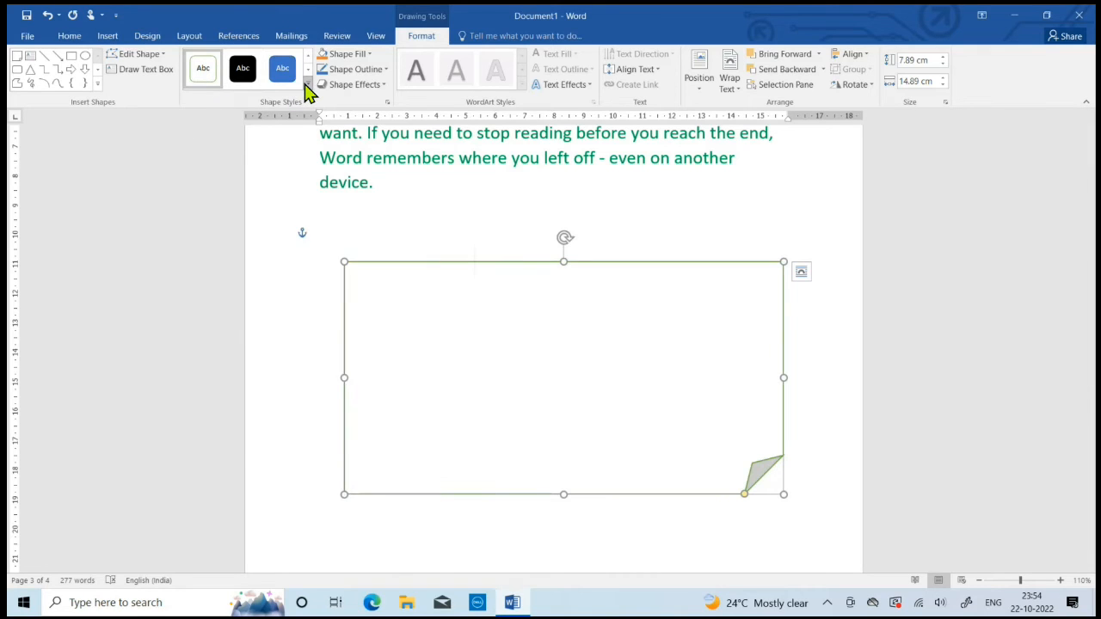
left_click(308, 92)
left_click(283, 184)
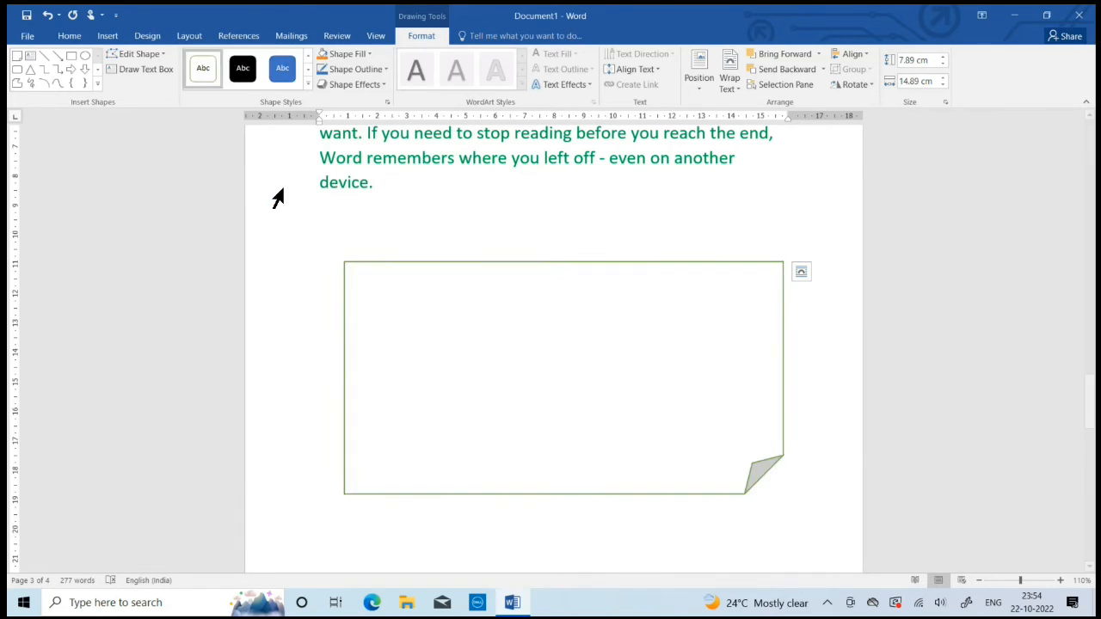
left_click(309, 85)
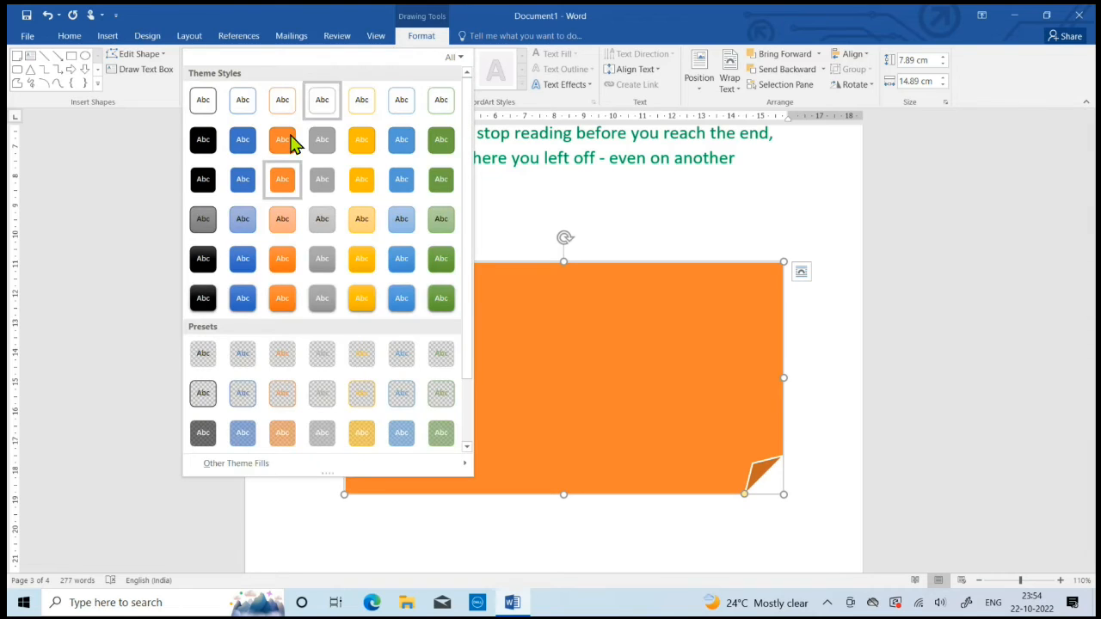
left_click(284, 308)
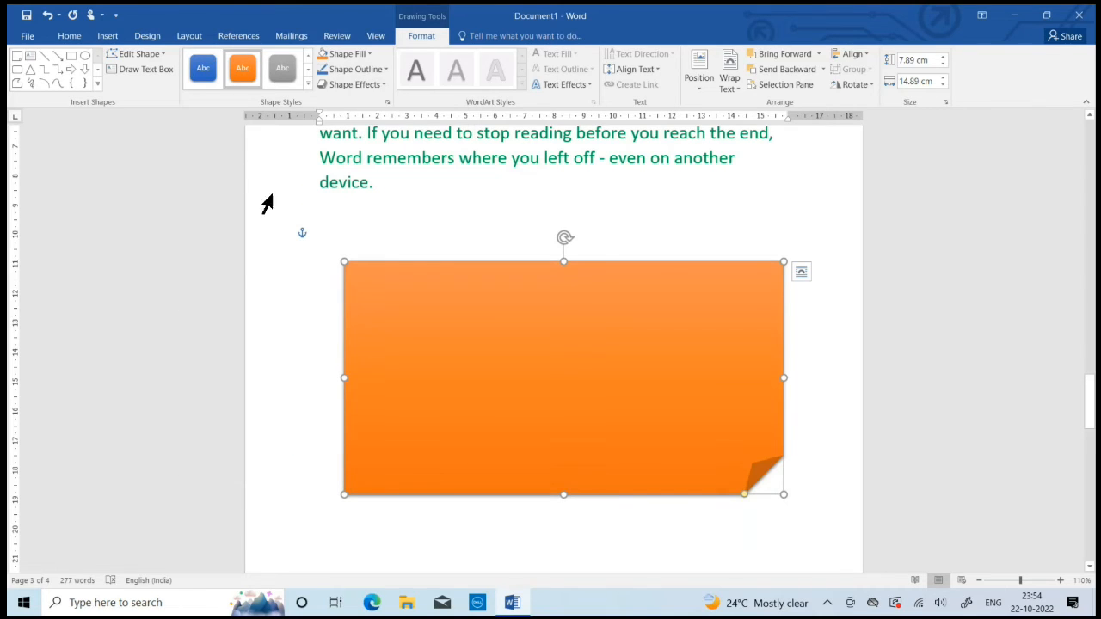
Remove the fill of the folded-corner shape and deselect it.
left_click(370, 55)
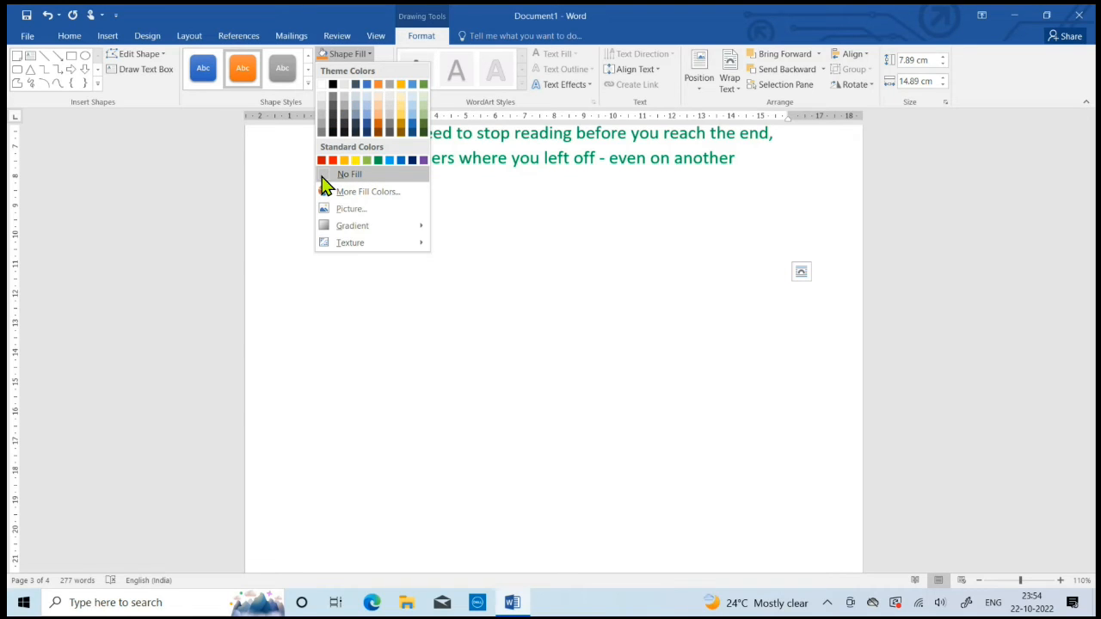
left_click(345, 174)
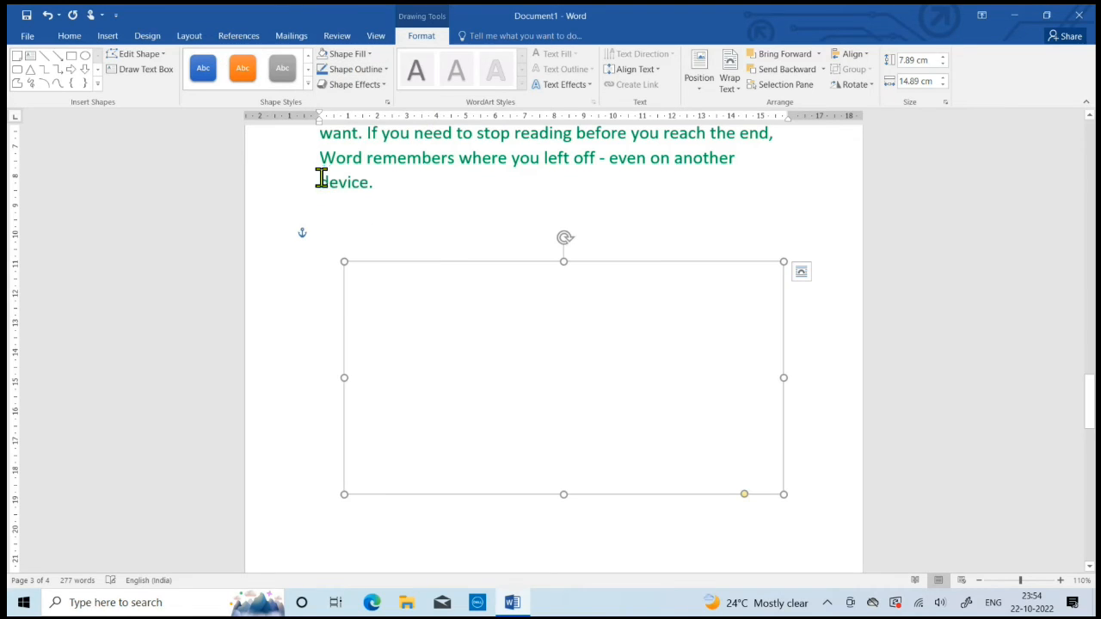
left_click(495, 541)
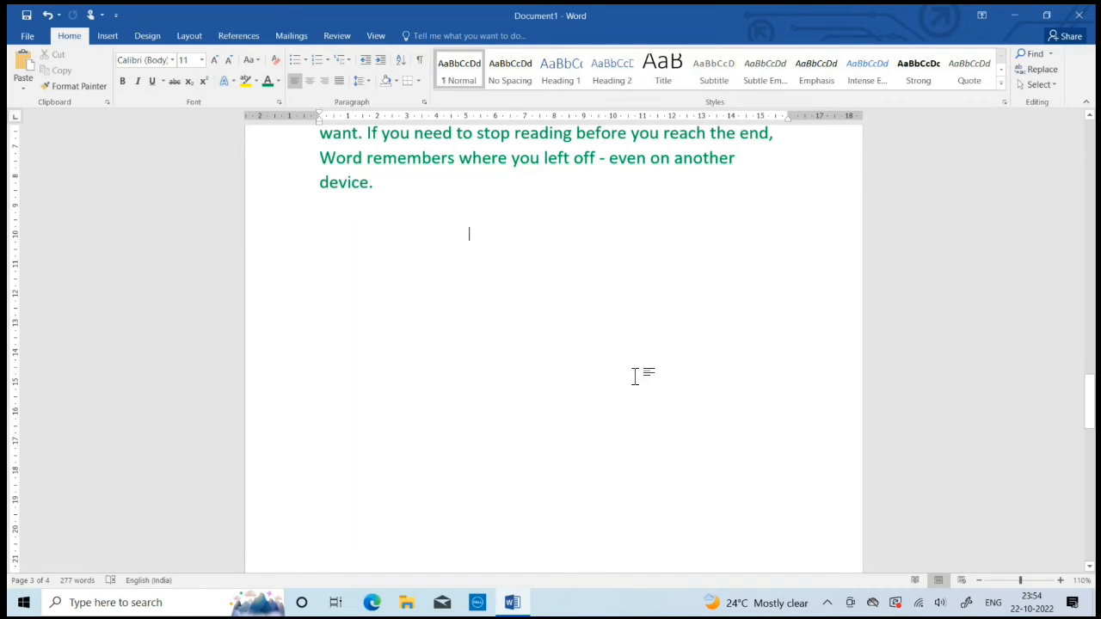
Give the unfilled folded-corner shape a black outline, leaving it selected with its formatting options shown.
left_click(705, 495)
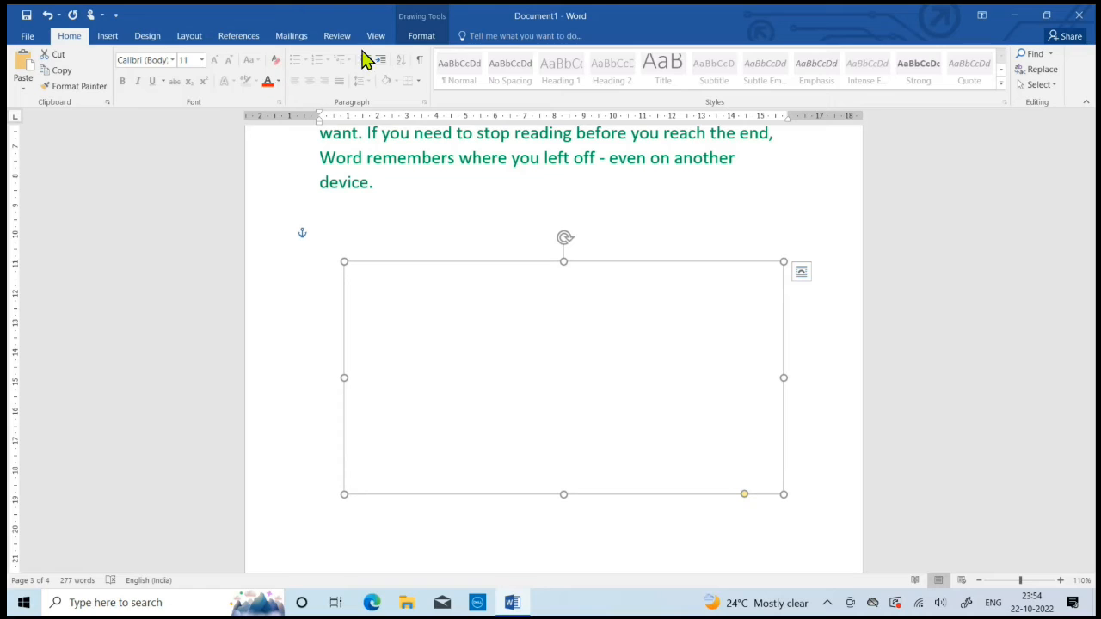
left_click(427, 41)
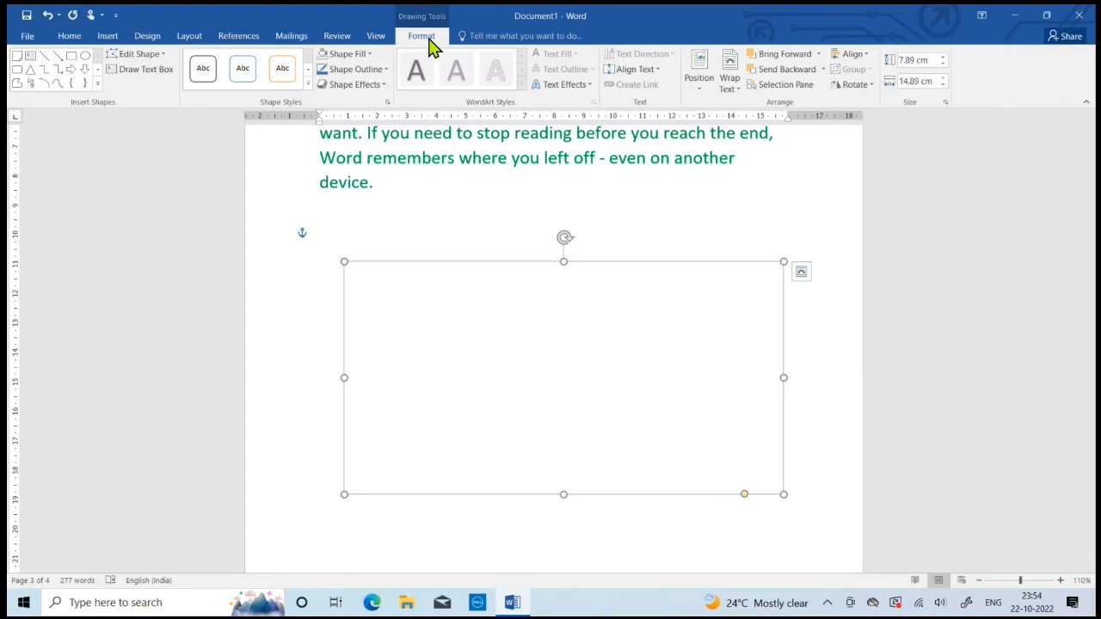
left_click(387, 71)
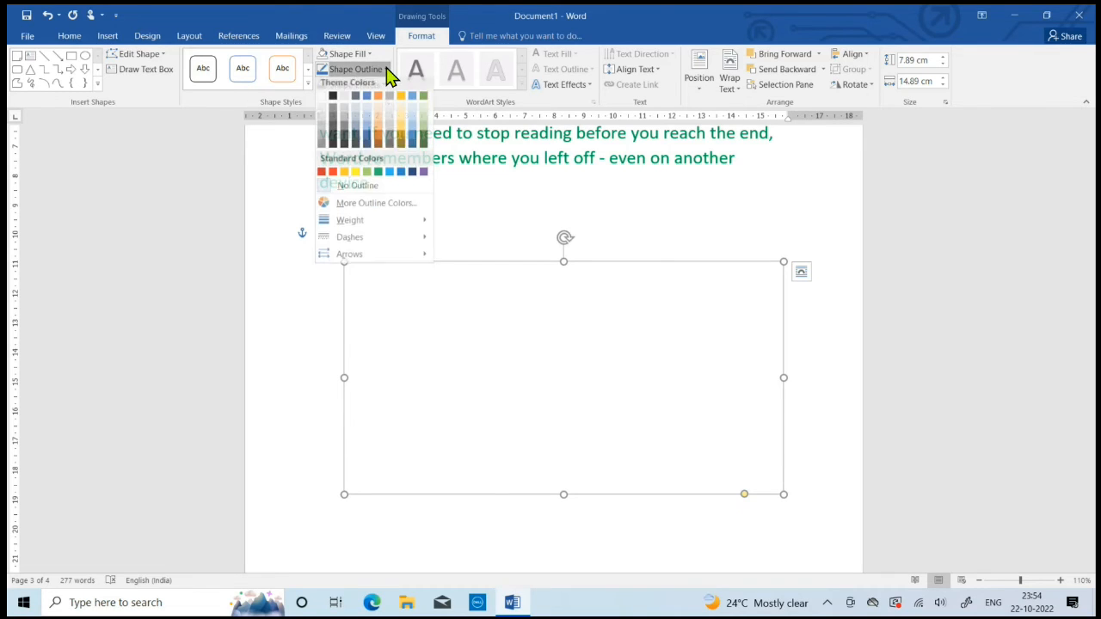
left_click(333, 100)
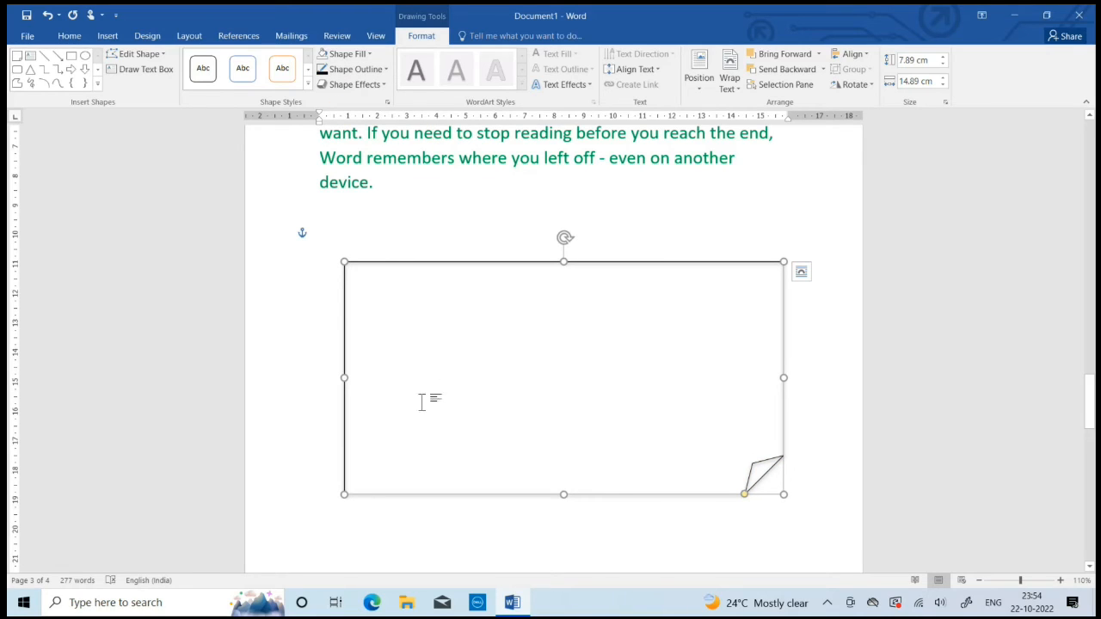
left_click(318, 449)
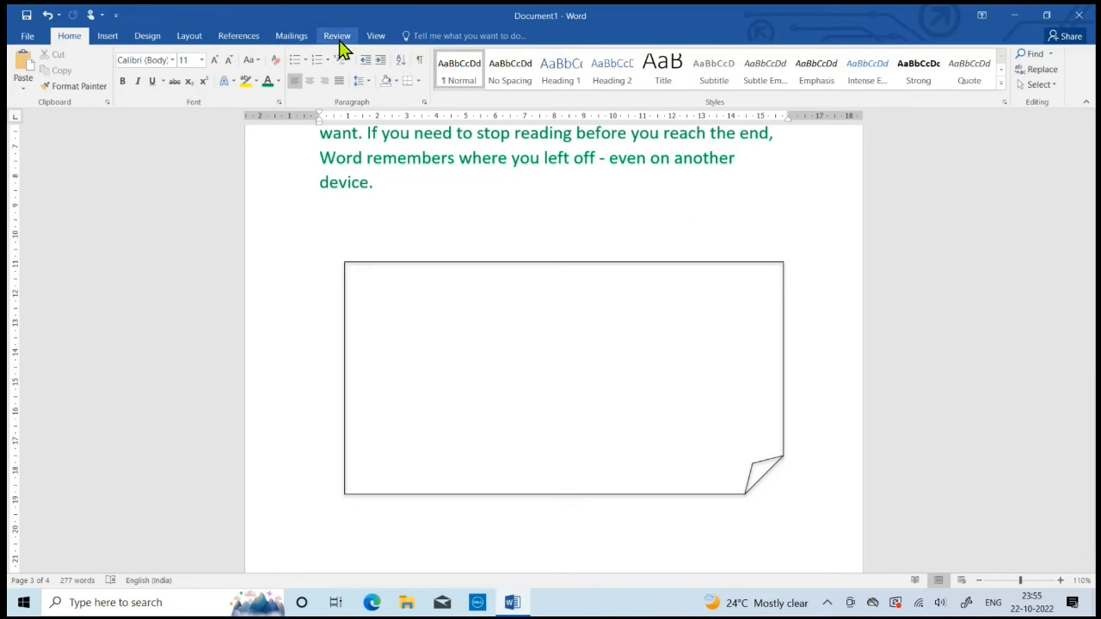
left_click(503, 263)
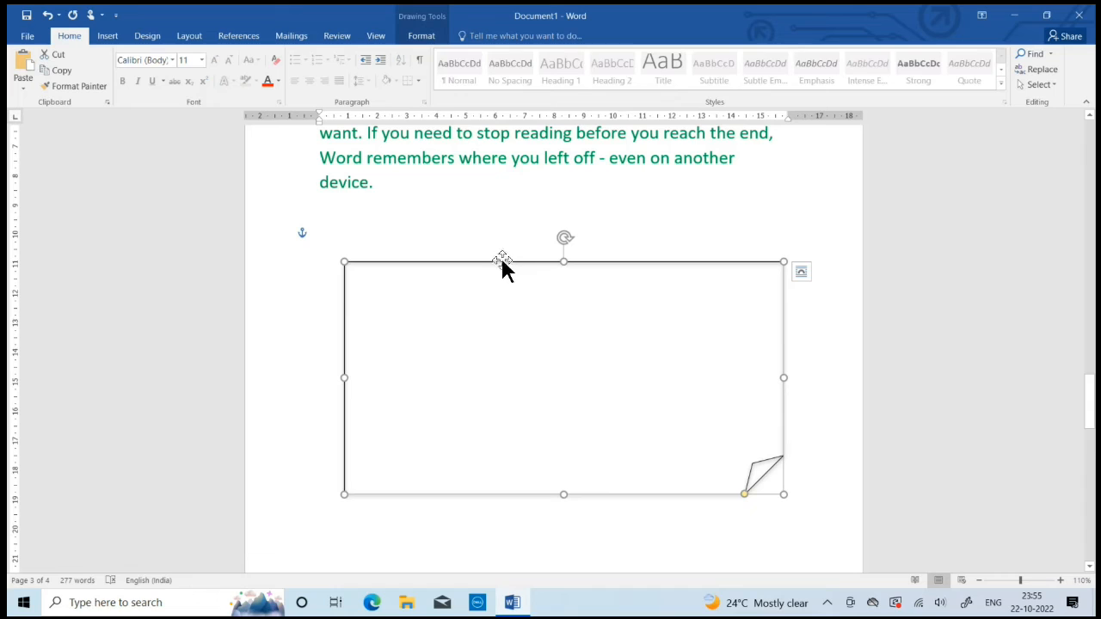
left_click(422, 36)
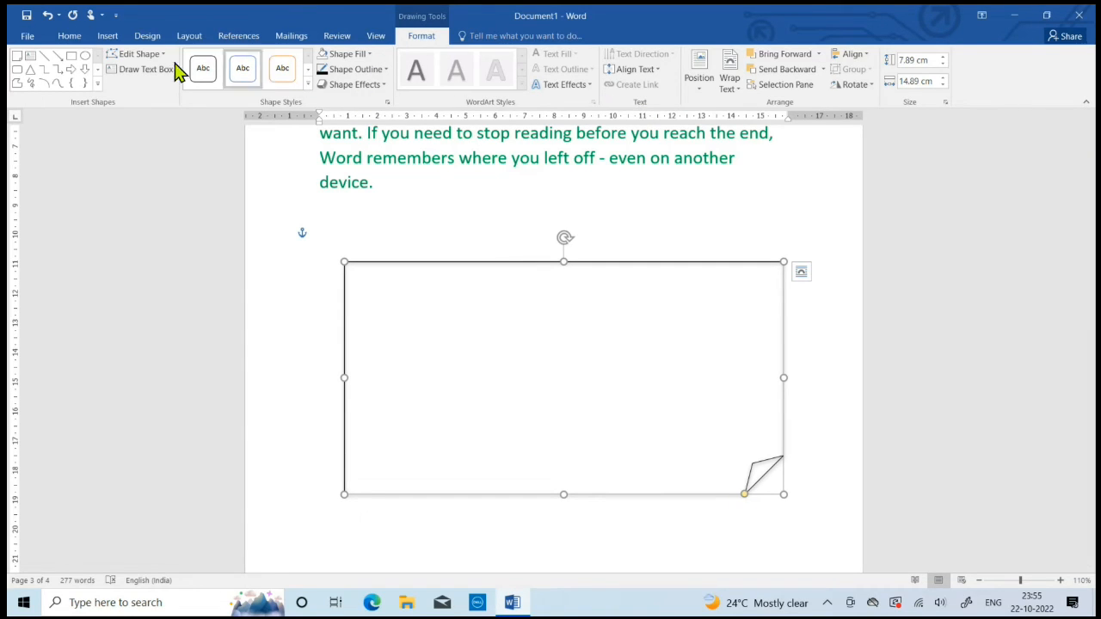
Browse the SmartArt categories and insert the first Hierarchy graphic, an organization chart, below the last green paragraph.
left_click(108, 36)
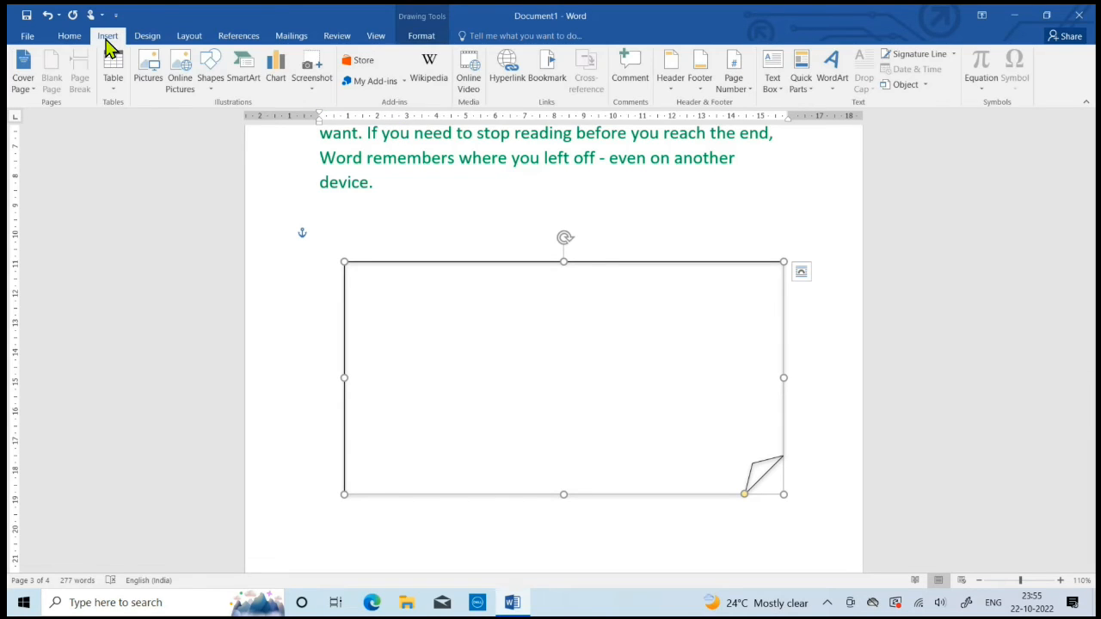
left_click(251, 93)
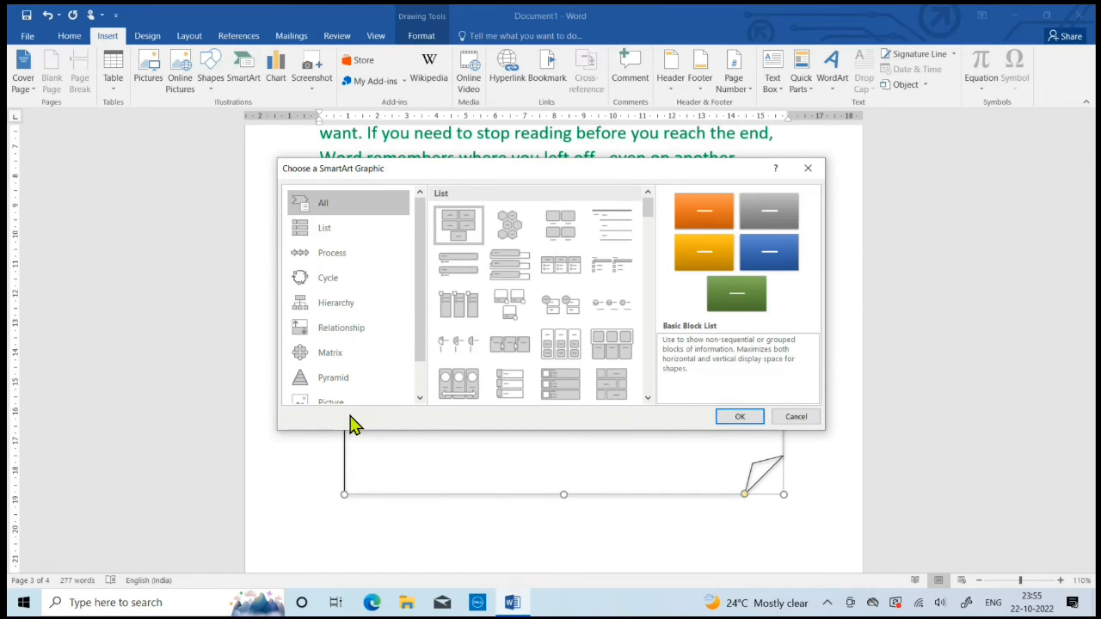
left_click(350, 258)
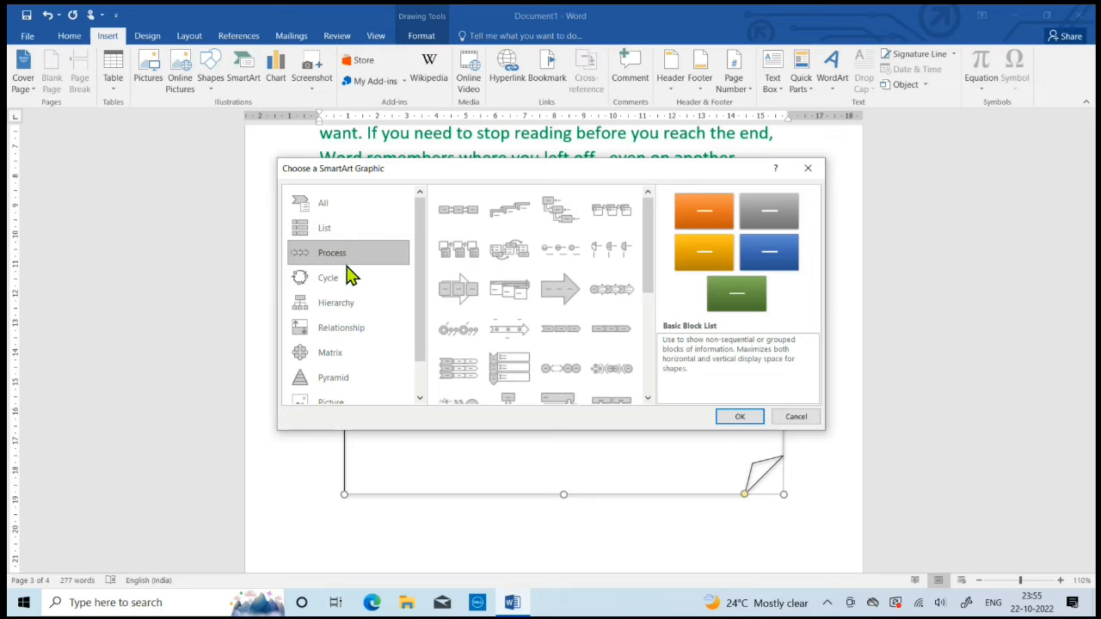
left_click(345, 310)
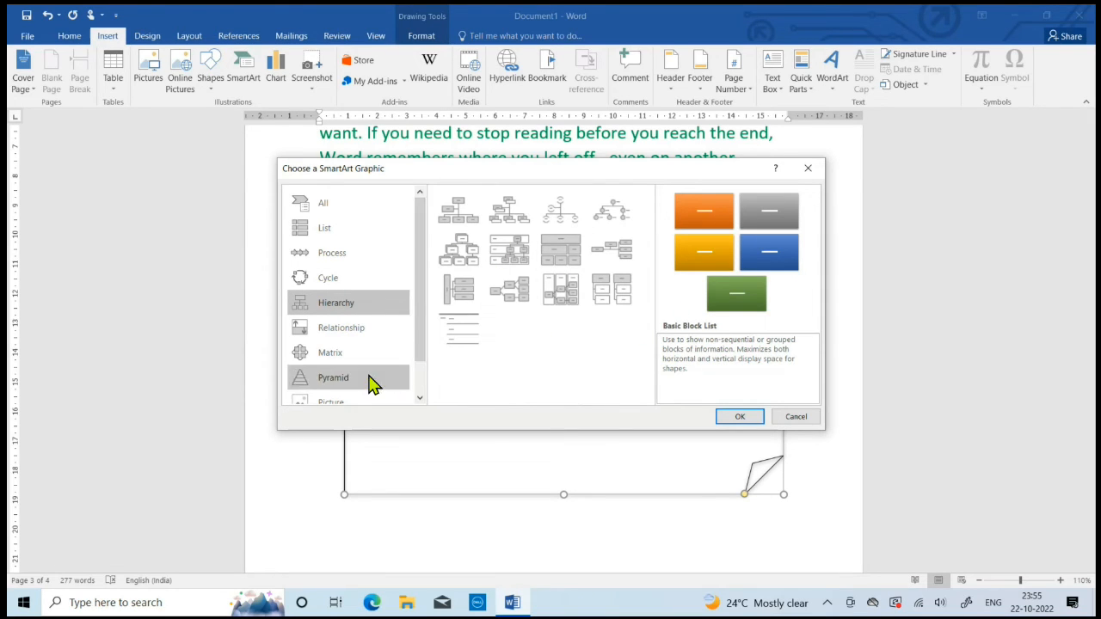
left_click(351, 357)
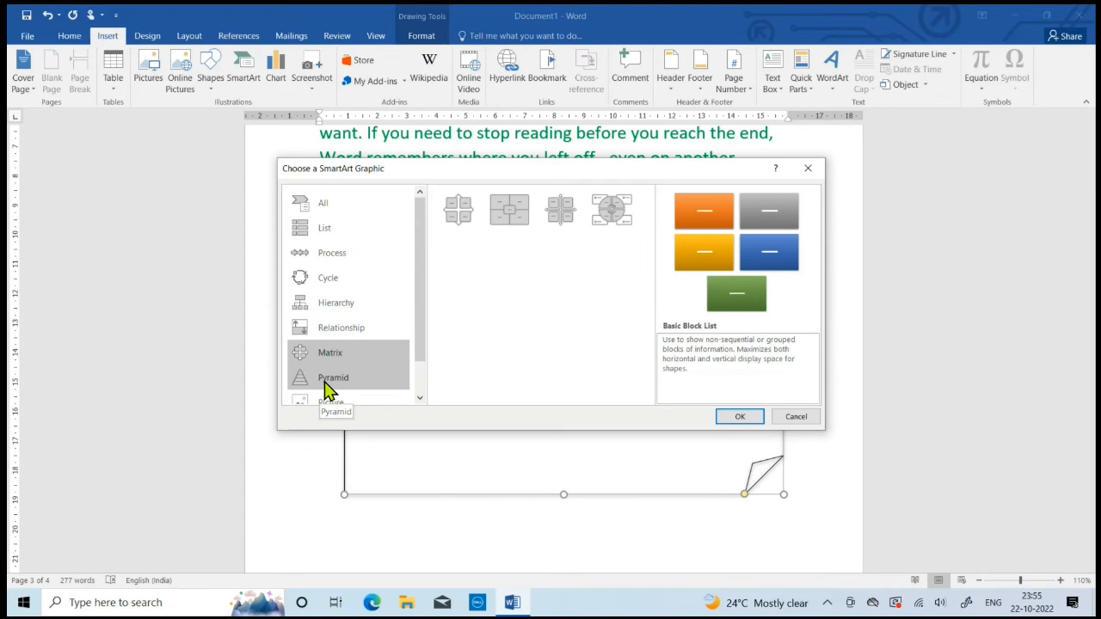
left_click_drag(423, 295, 424, 342)
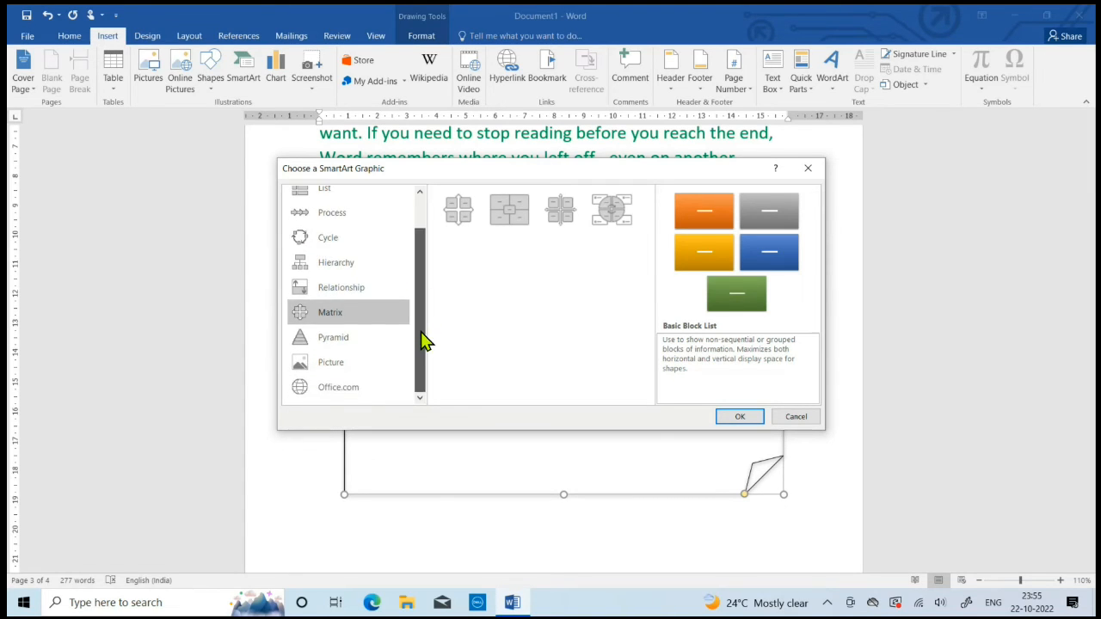
left_click(344, 371)
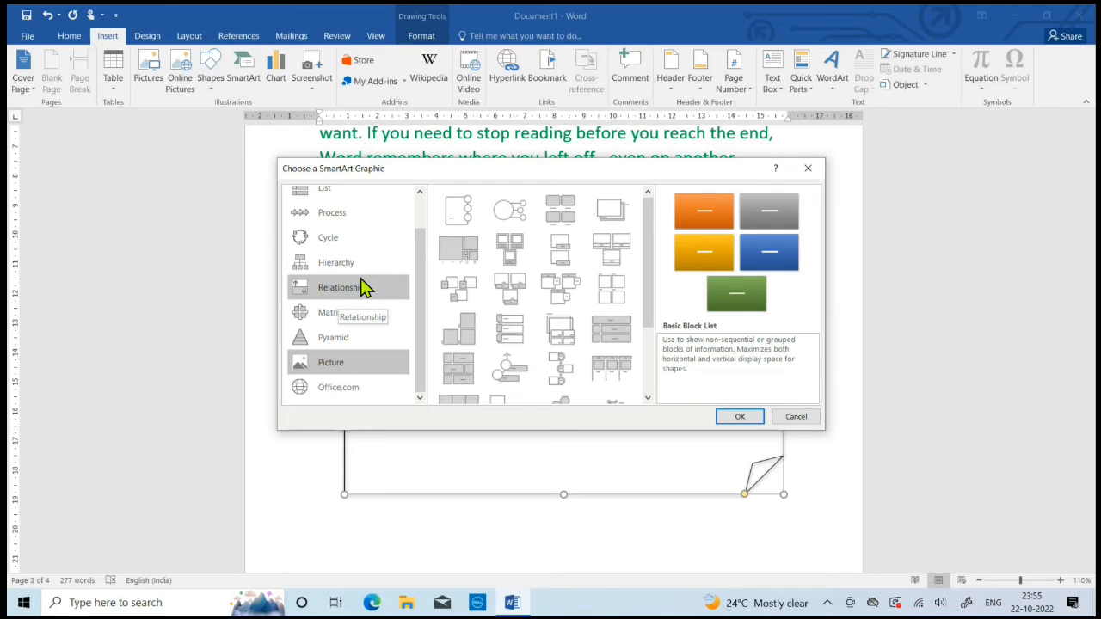
left_click(326, 269)
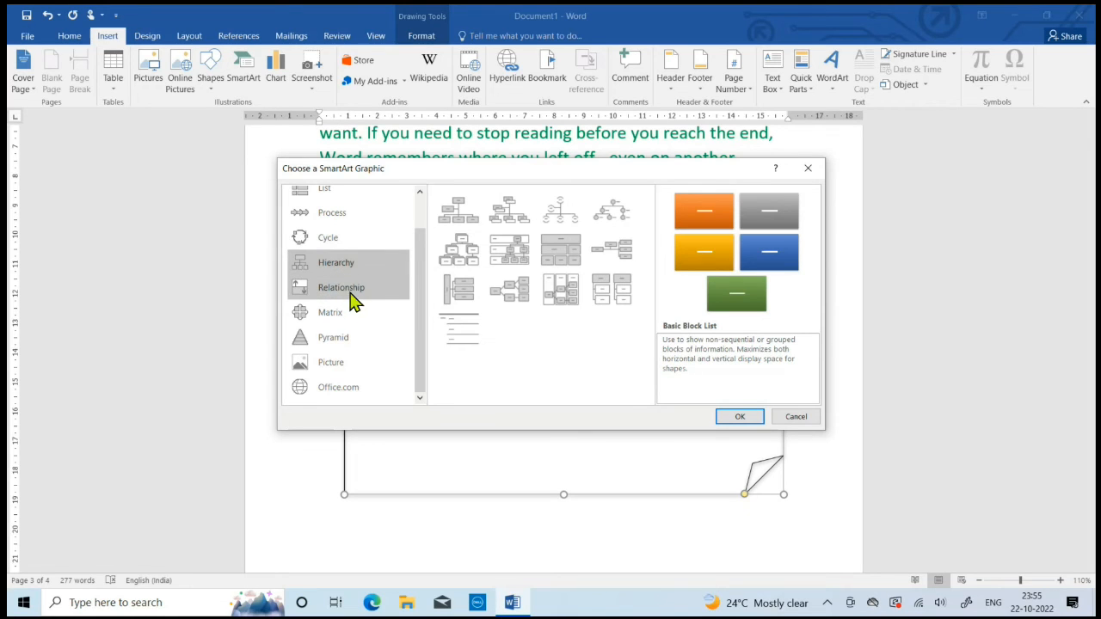
left_click(466, 227)
left_click(751, 418)
Delete the black-outlined folded-corner shape that overlaps the organization chart.
scroll(535, 179, "down", 3)
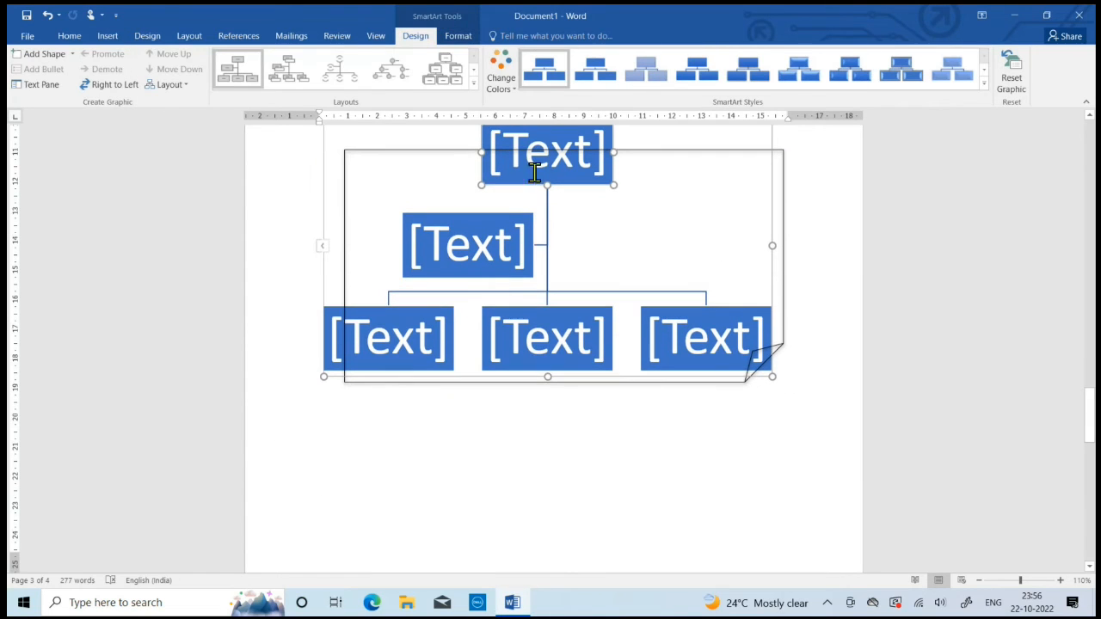
scroll(379, 276, "up", 1)
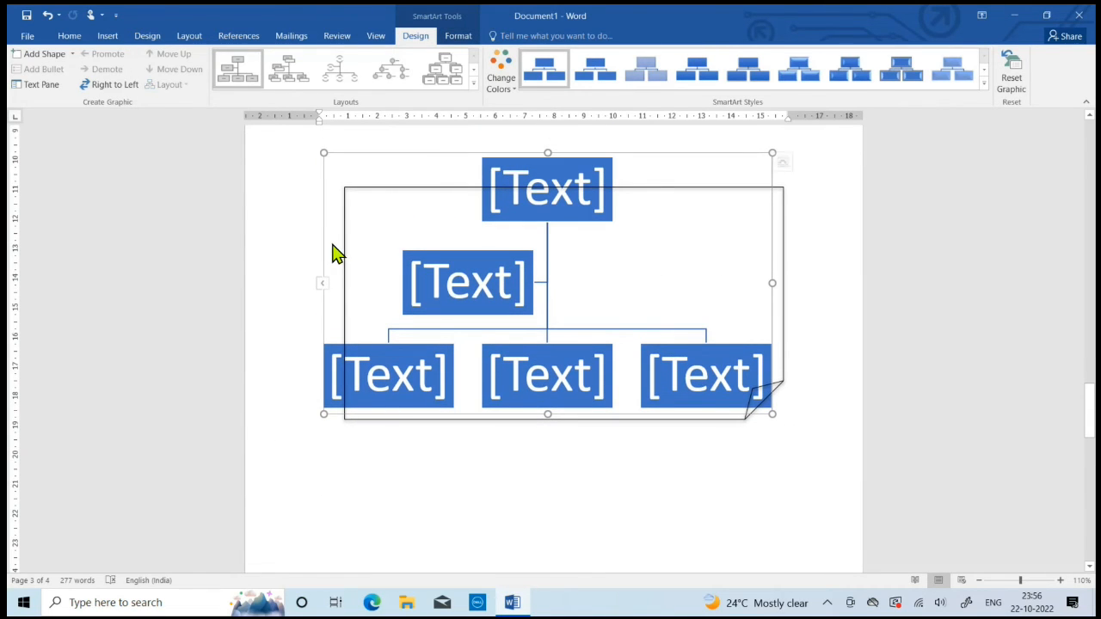
left_click(764, 188)
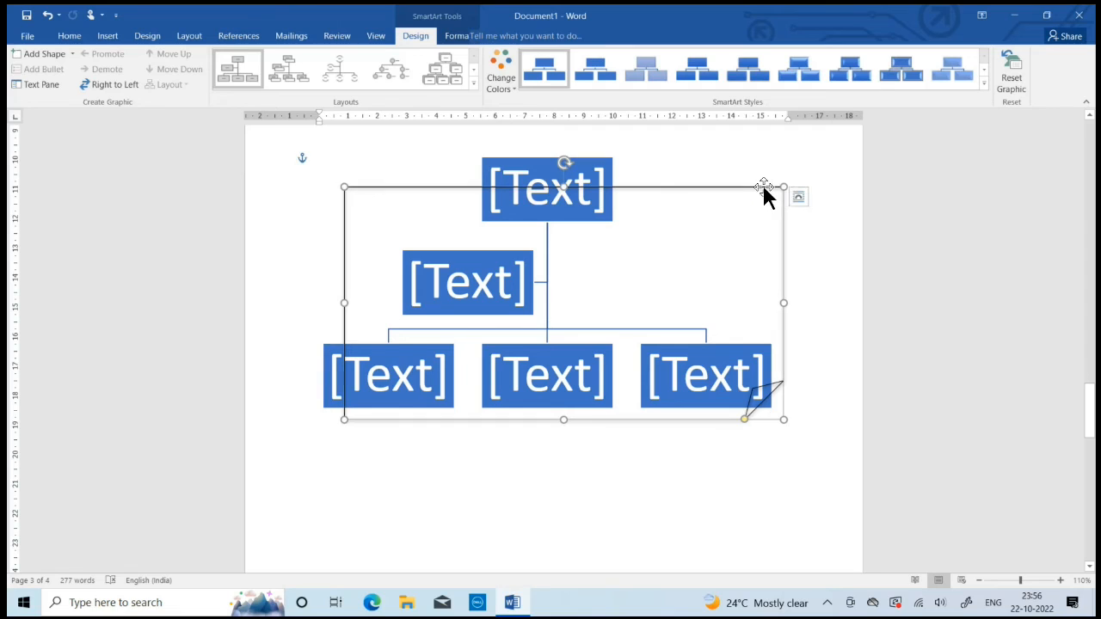
key("Delete")
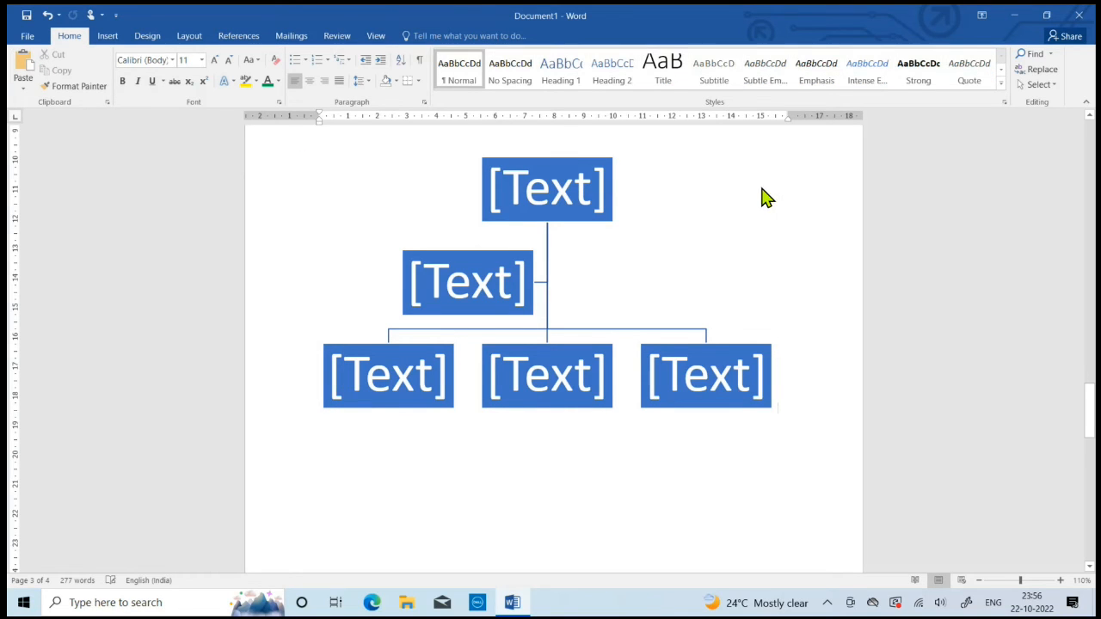
Activate the text placeholders of the chart's top box, assistant box and first lower-level box without entering text.
left_click(514, 198)
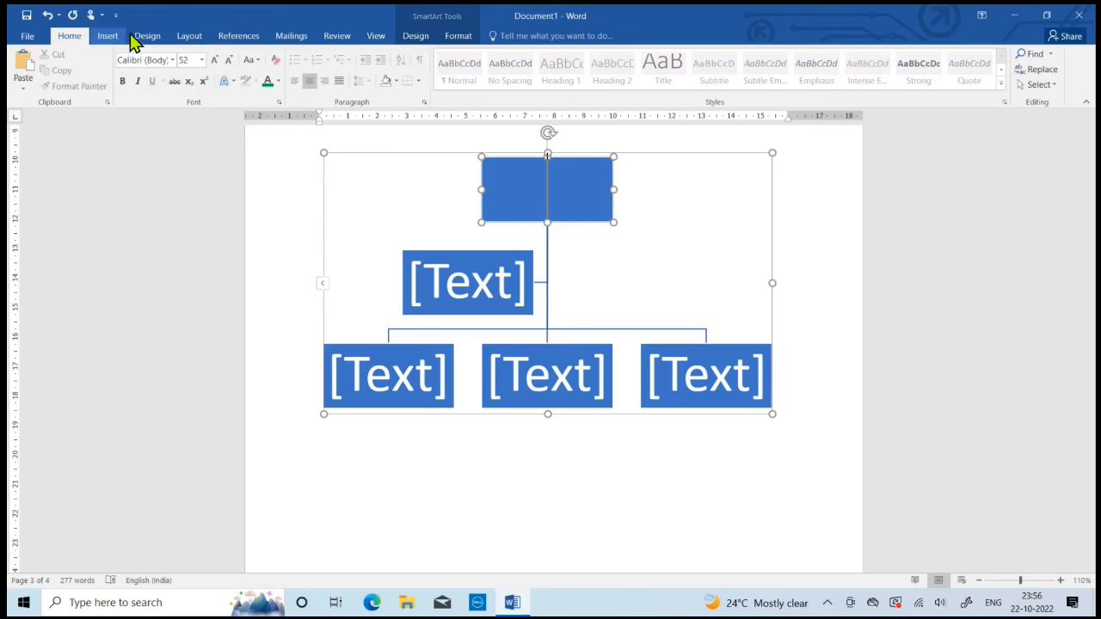
left_click(514, 291)
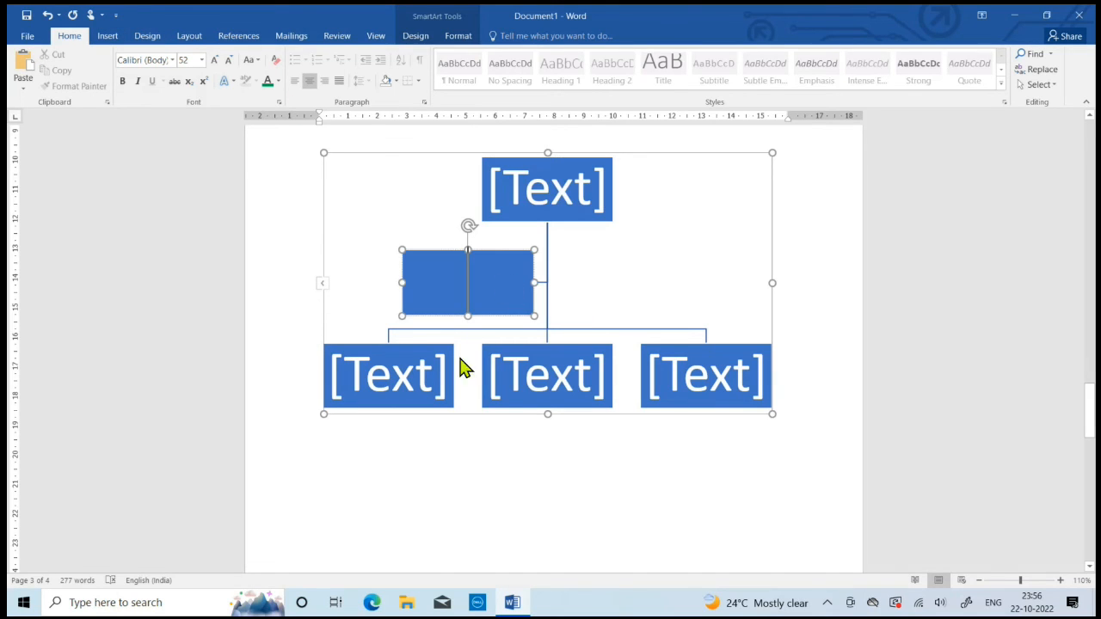
left_click(401, 386)
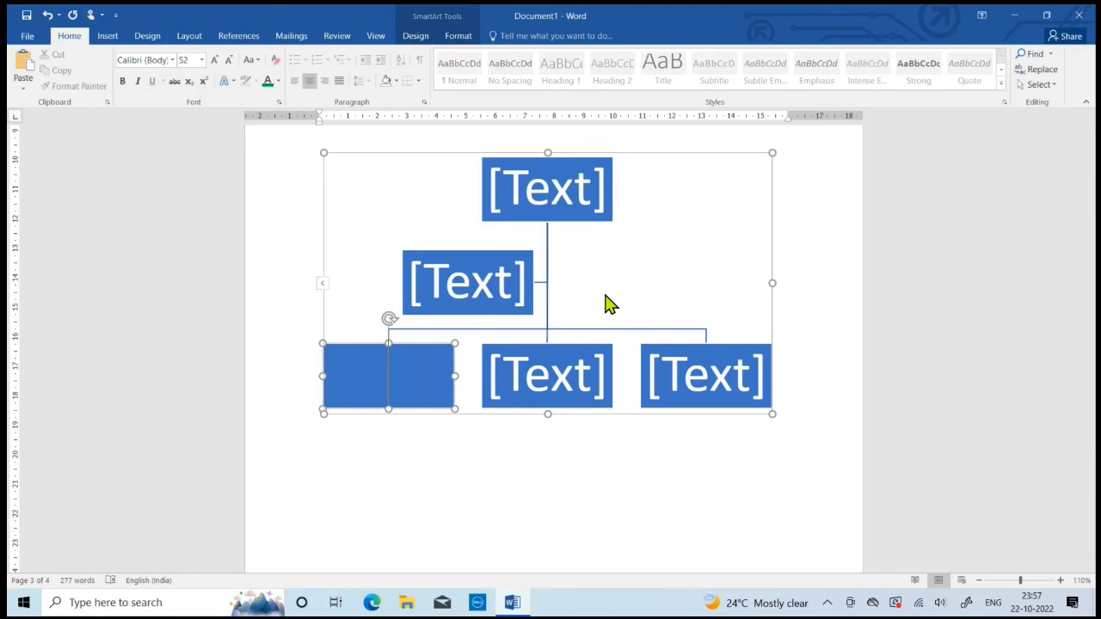
Review the Screenshot insertion options, including Screen Clipping, and close them without inserting anything.
left_click(113, 43)
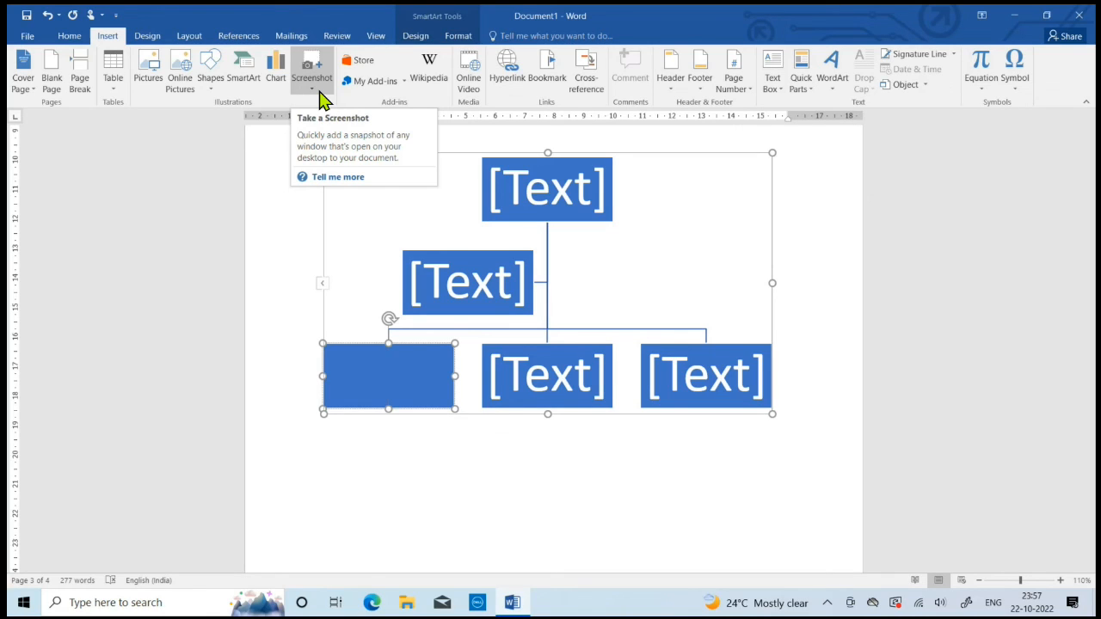
left_click(320, 97)
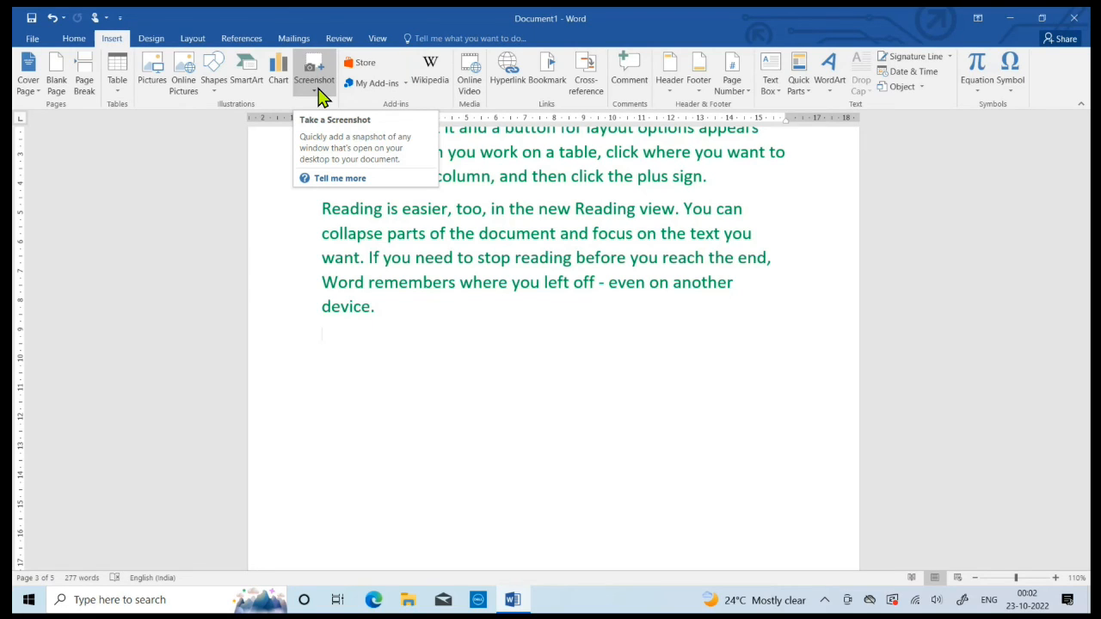
left_click(320, 93)
left_click(320, 93)
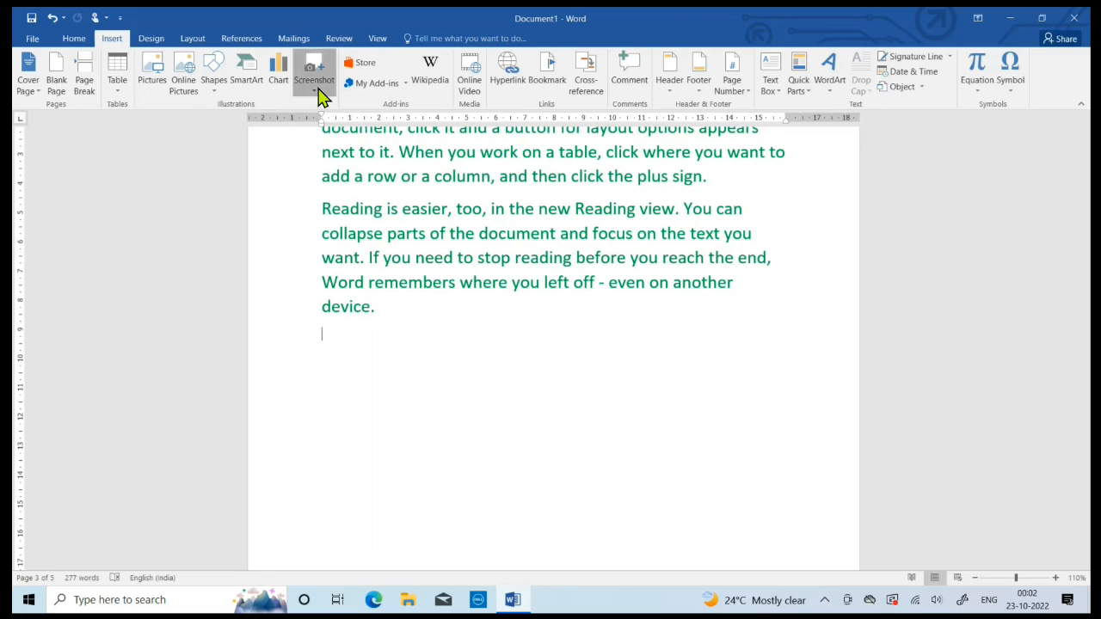
left_click(319, 93)
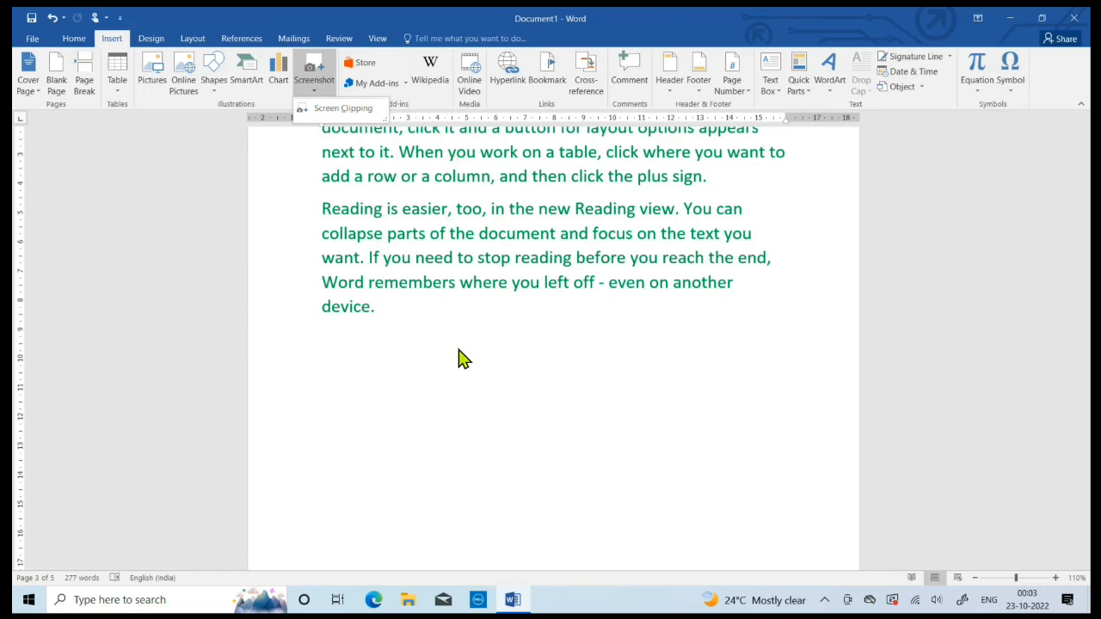
left_click(418, 356)
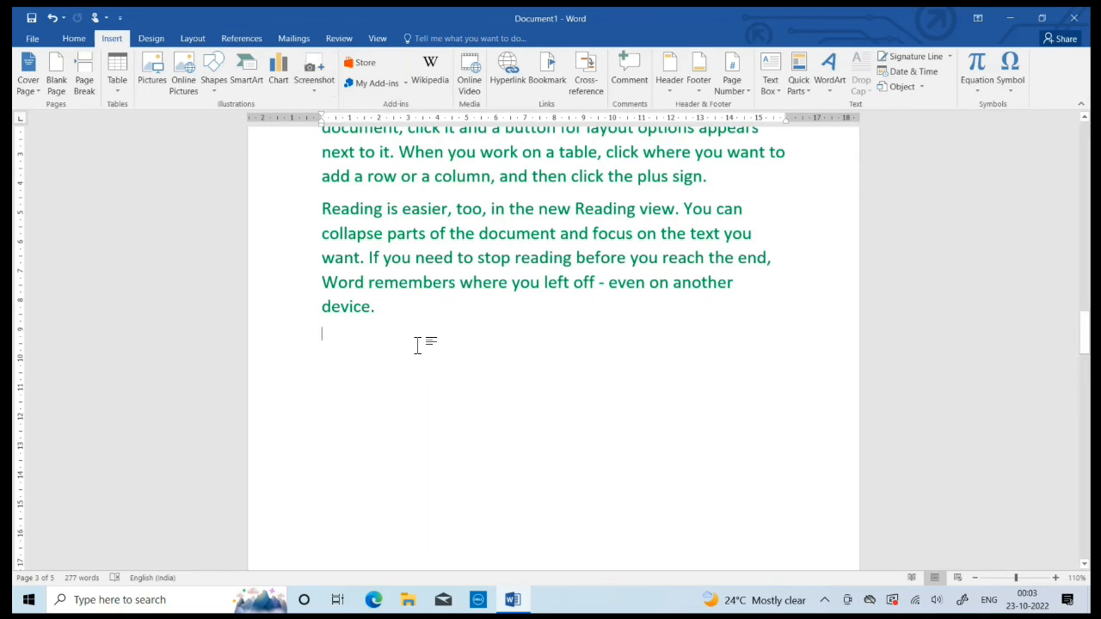